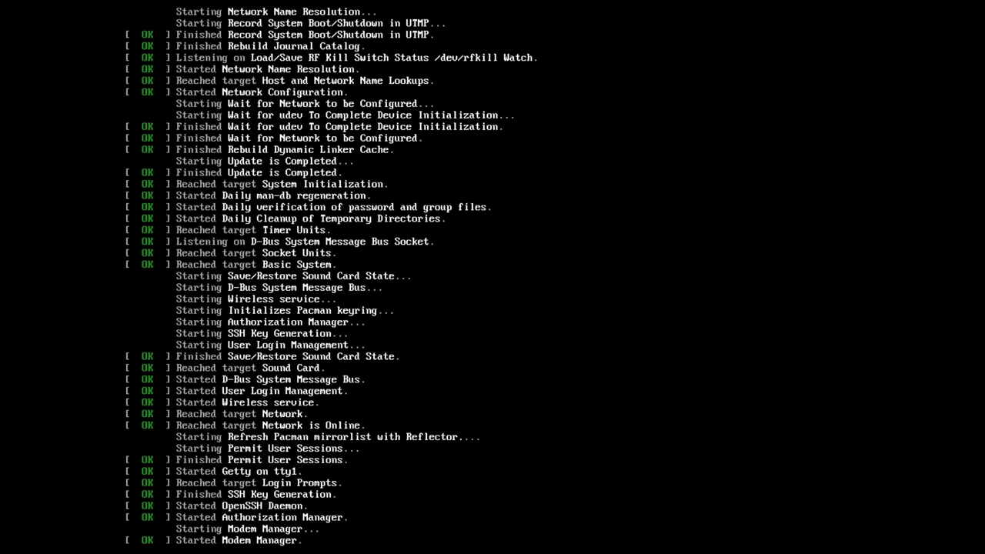
Launch archinstall and open the Mirror region list.
type("archiso ~ # ar")
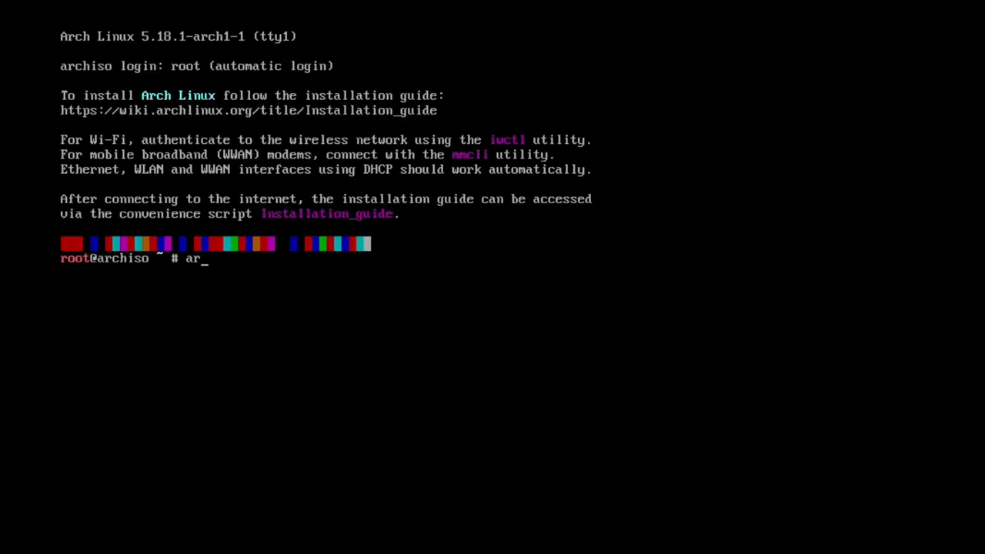
type("install")
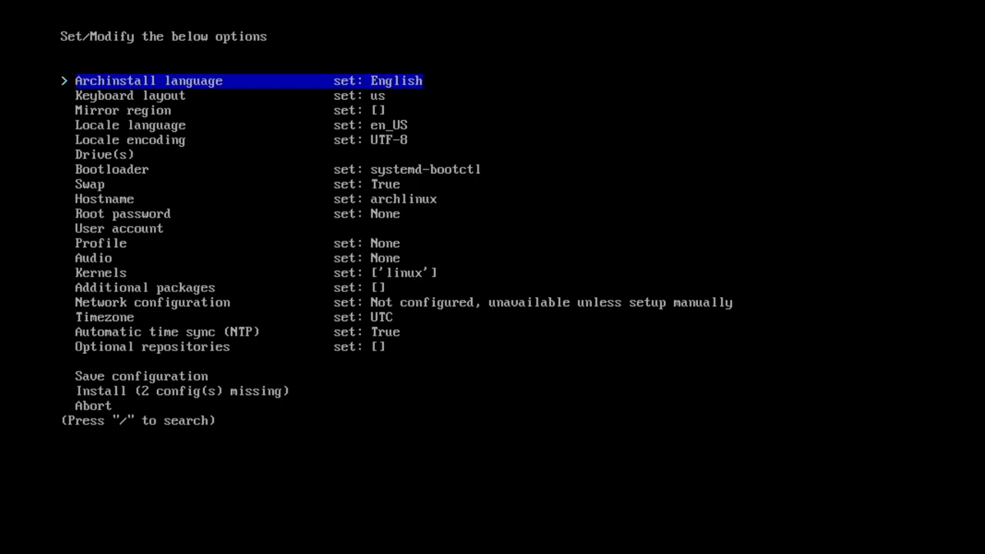
key("Down")
key("Down")
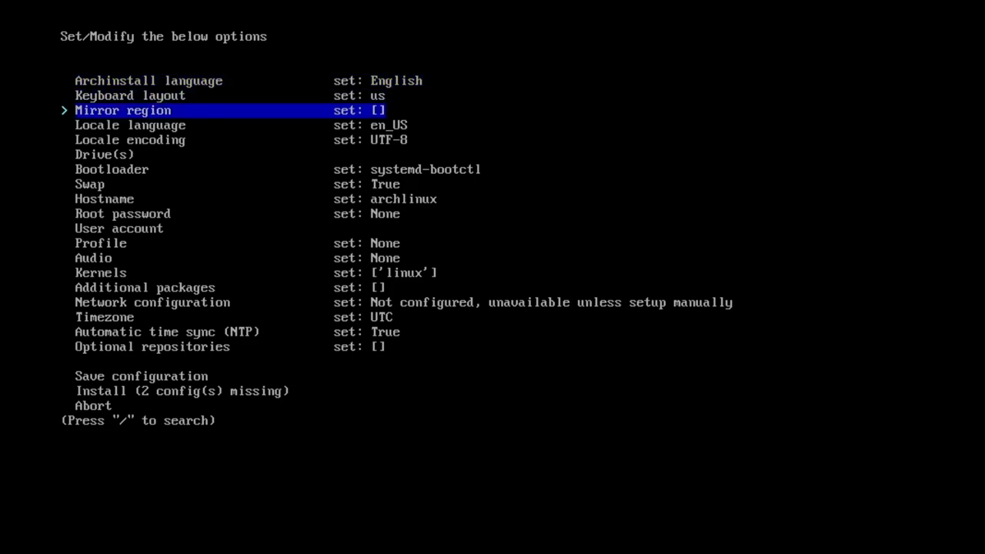
key("Return")
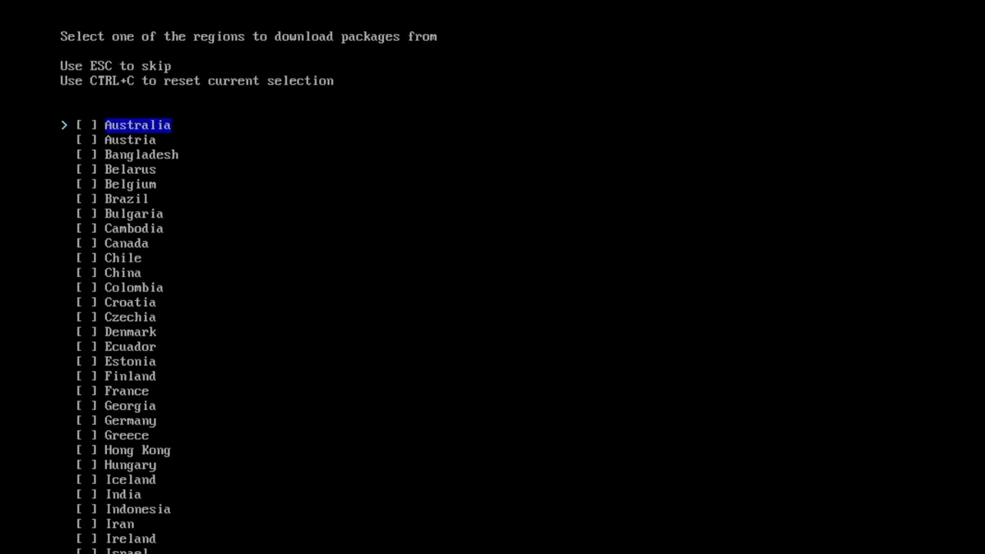
Select Germany and Greece as mirror regions, then move down to Drive(s).
key("Down")
key("Down")
key("Down")
key("Down")
key("Down")
key("Down")
key("Down")
key("Down")
key("Down")
key("Down")
key("Down")
key("Down")
key("Down")
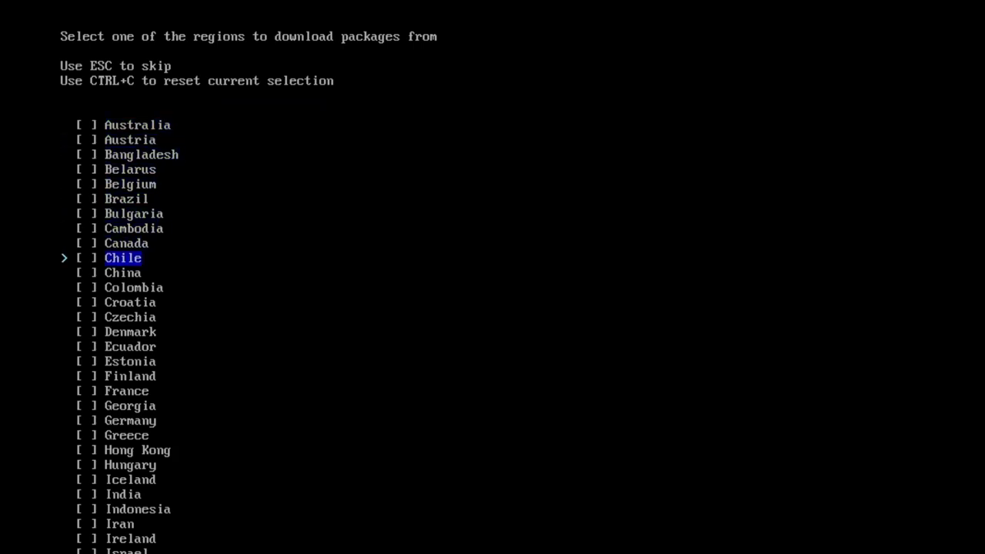
key("Down")
key("Down")
key("Down")
key("Down")
key("Down")
key("Down")
key("Down")
key("space")
key("Down")
key("space")
key("Return")
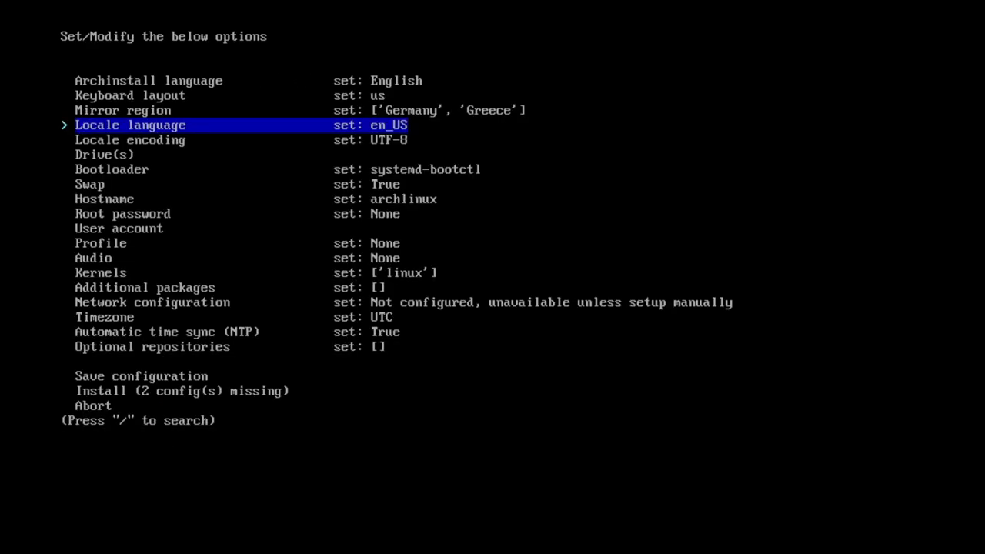
key("Down")
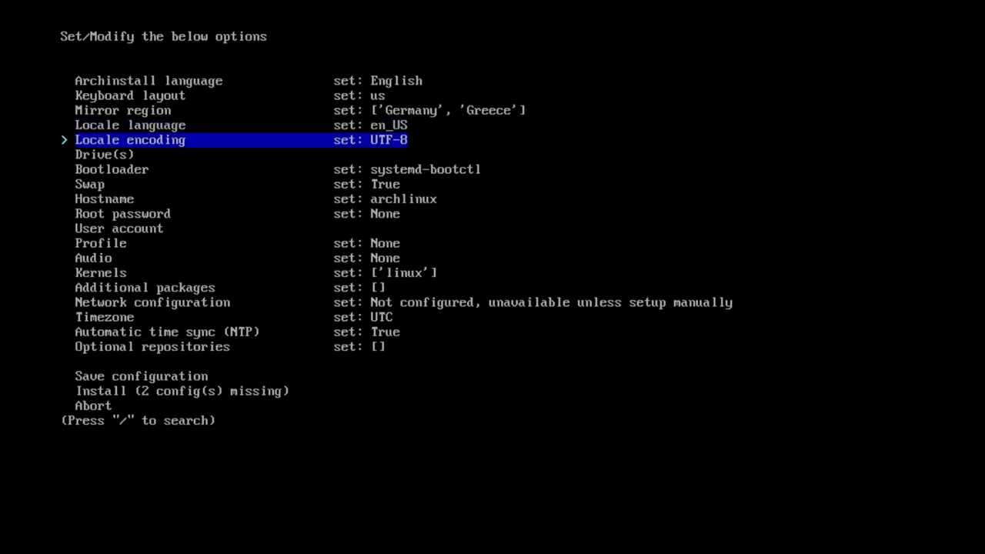
key("Down")
Select the 20 GB /dev/vda drive as the installation target.
key("Return")
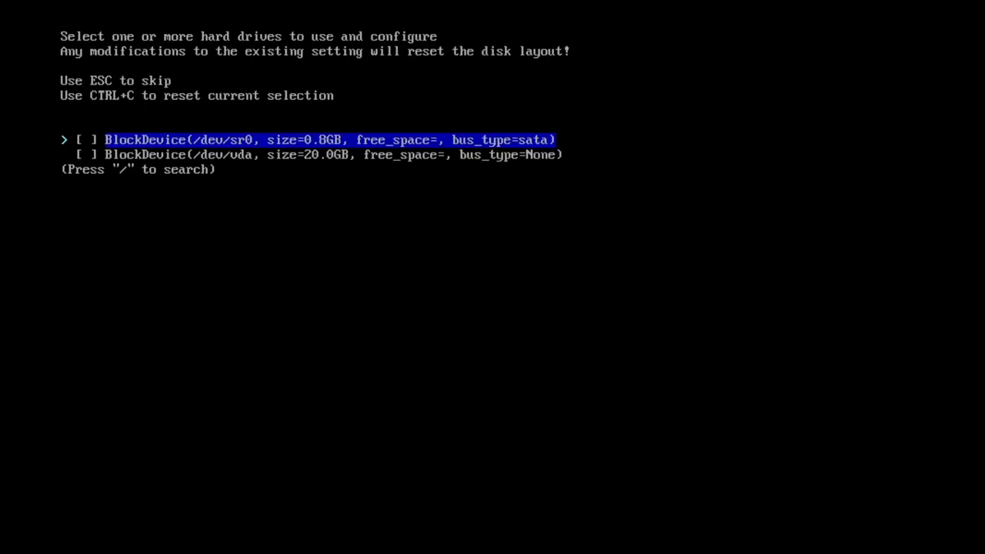
key("Down")
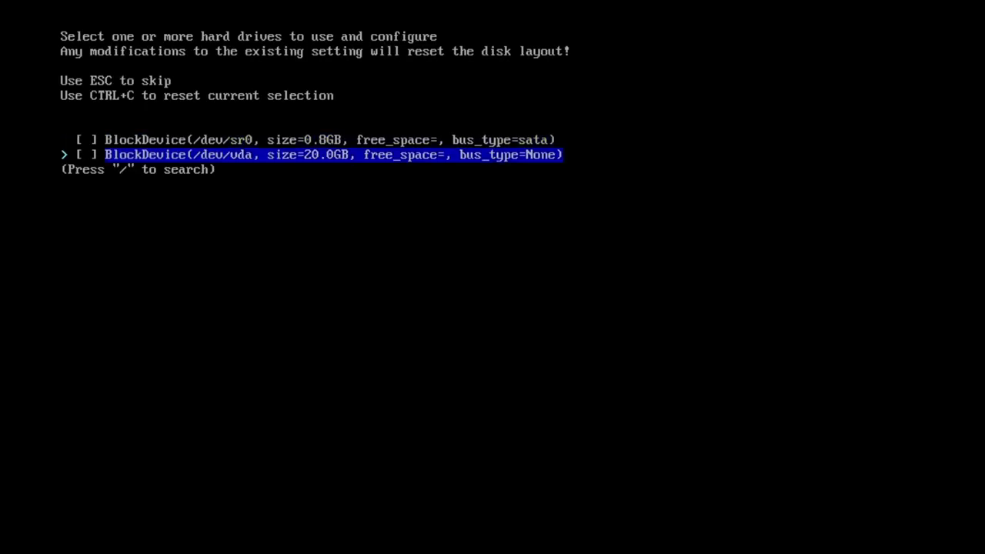
key("space")
key("Return")
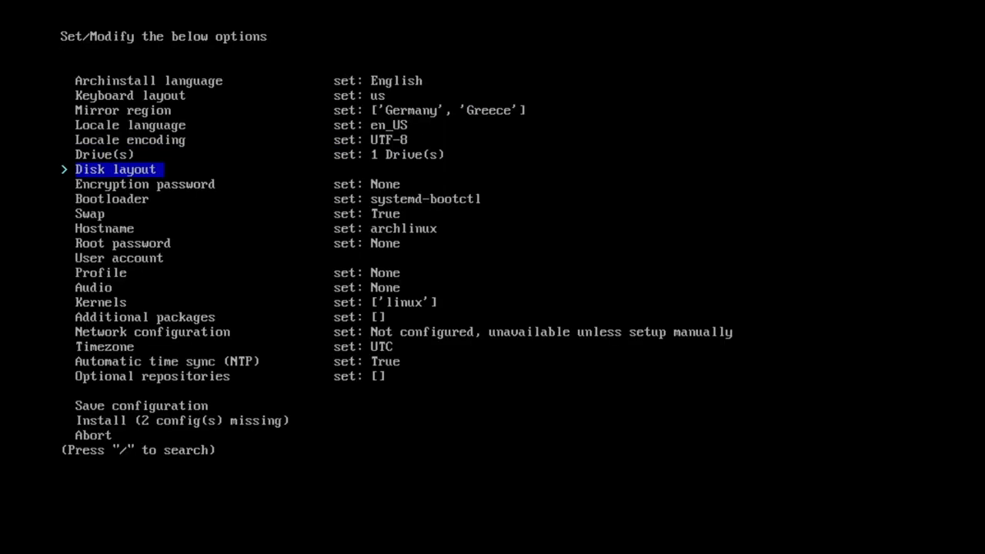
Wipe the drive with a default btrfs layout, using subvolumes and compression.
key("Return")
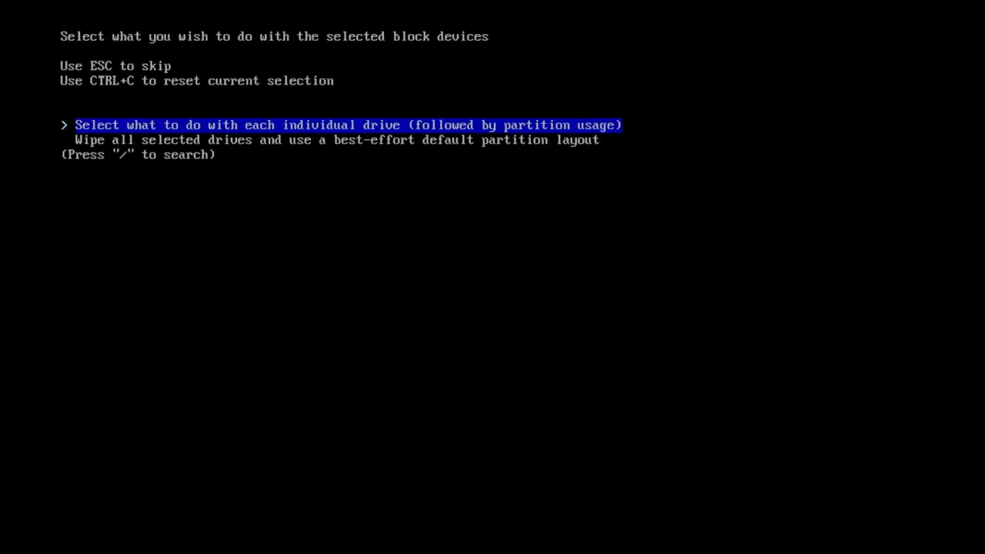
key("Down")
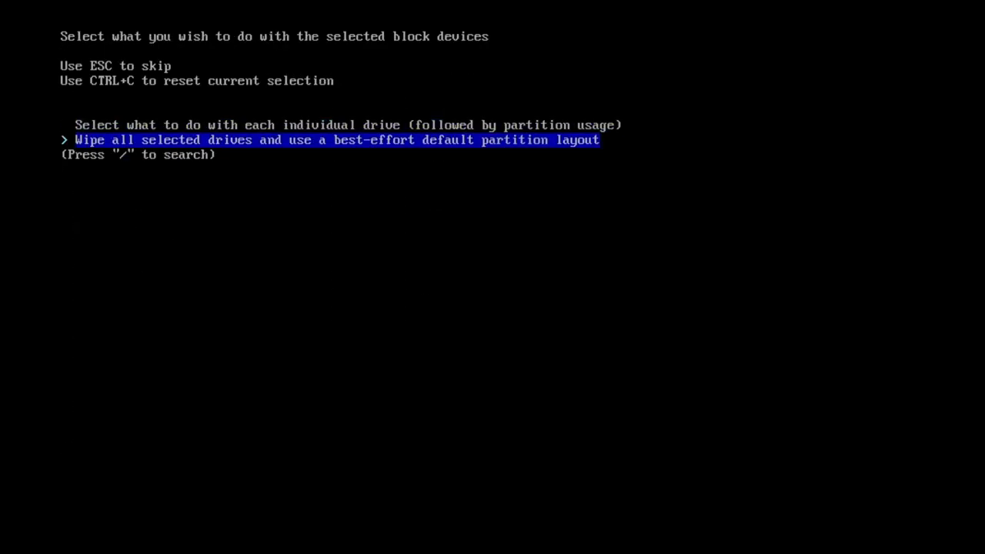
key("Return")
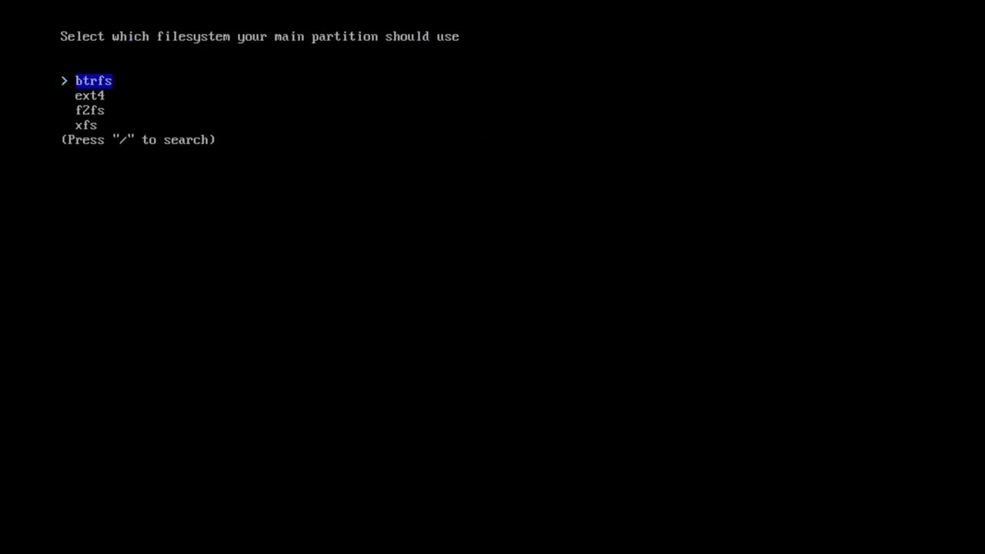
key("Return")
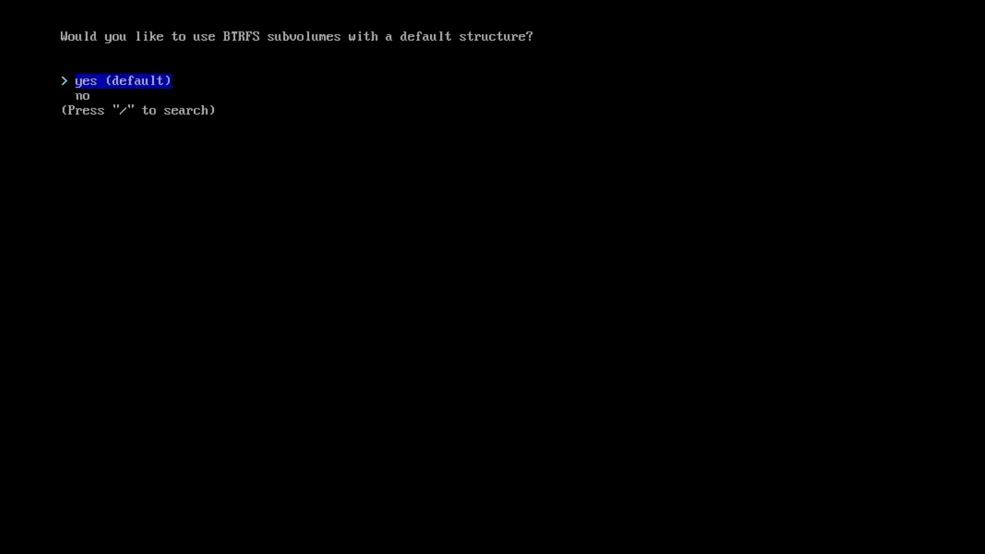
key("Return")
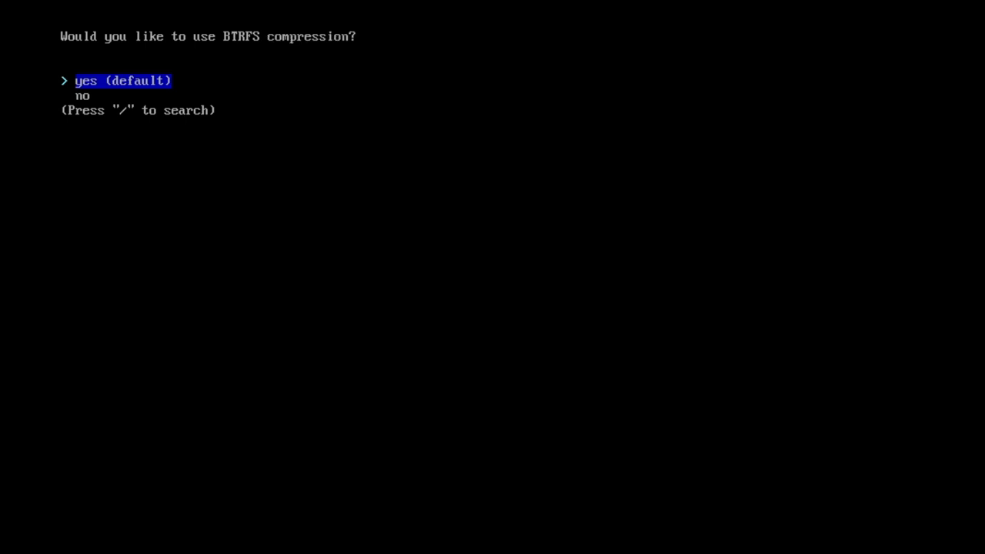
key("Return")
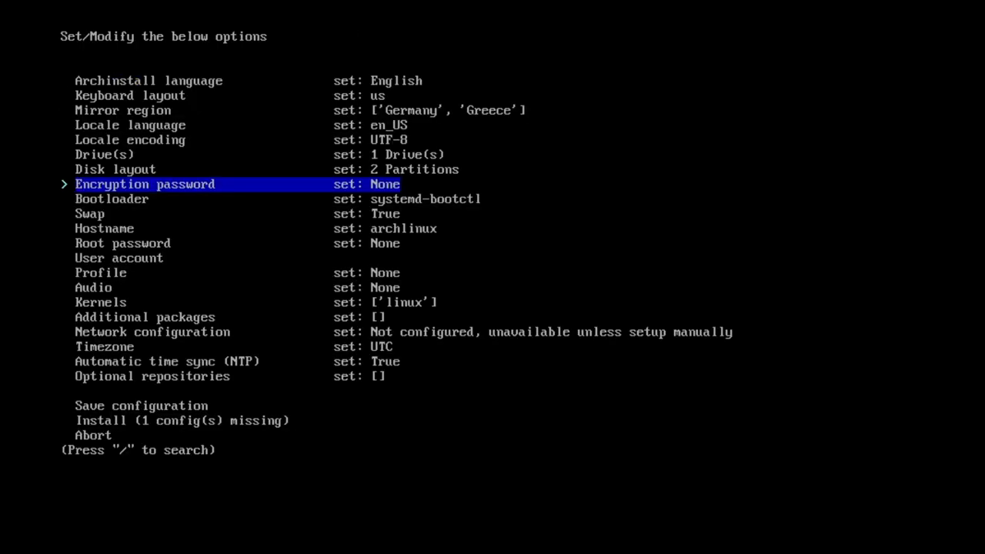
Turn off swap on zram.
key("Down")
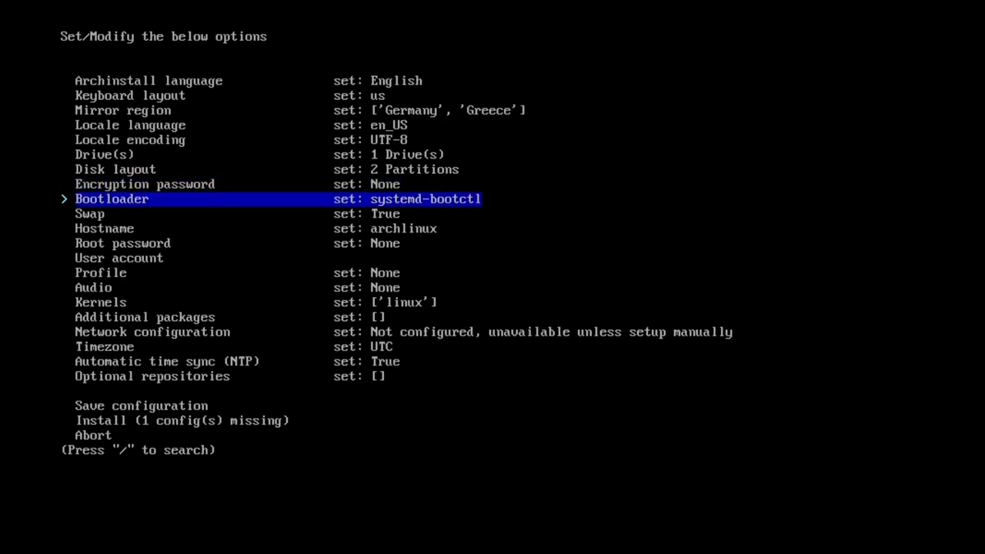
key("Down")
key("Return")
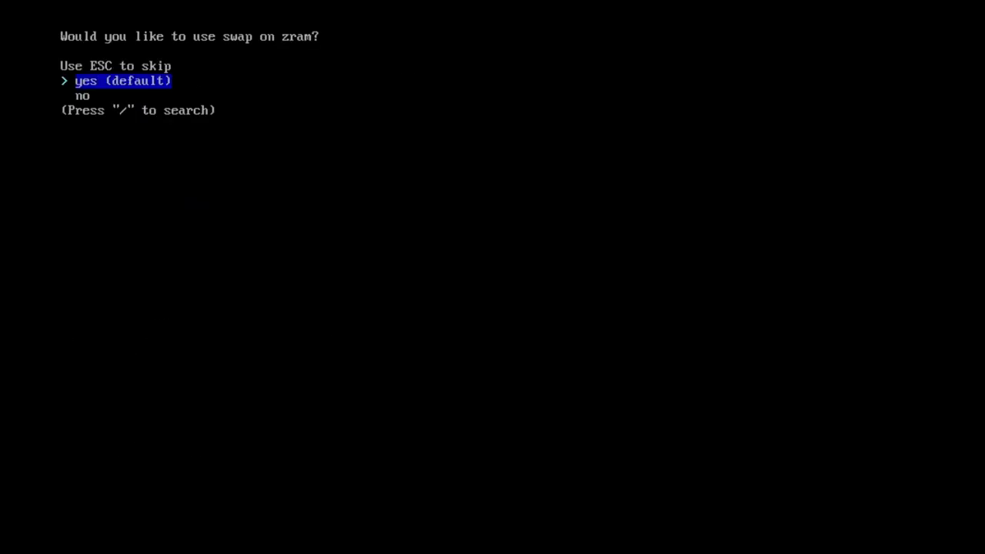
key("Down")
key("Return")
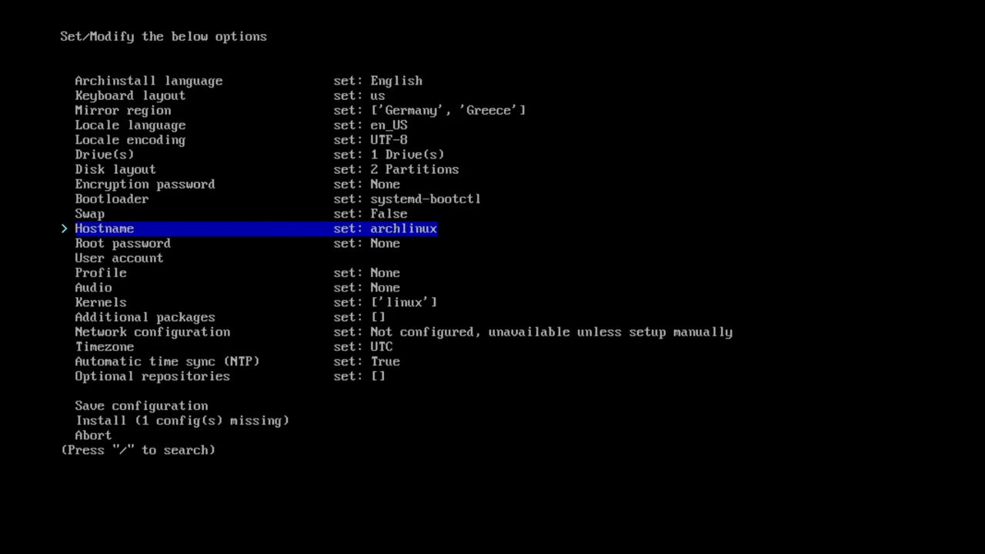
Create a user account with a verified password and superuser rights.
key("Down")
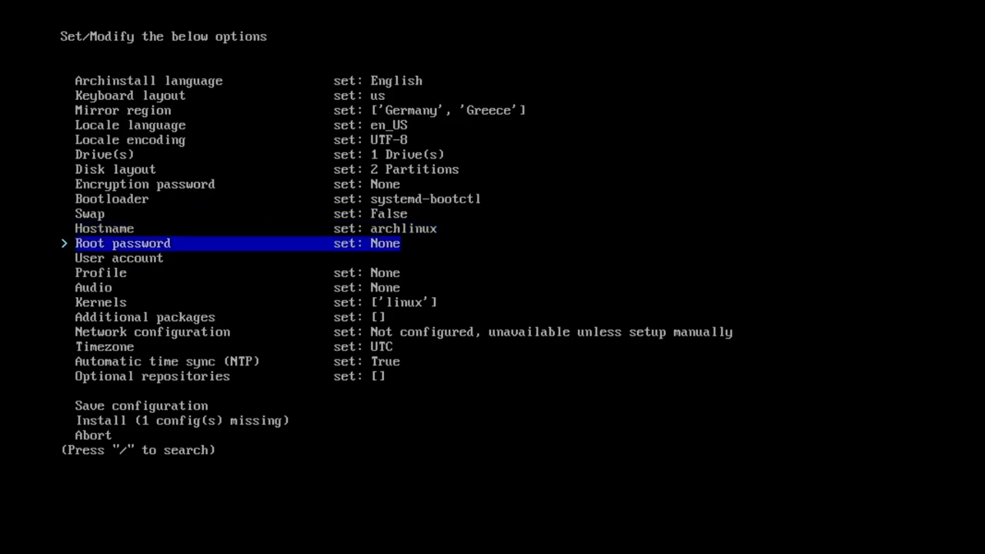
key("Down")
key("Return")
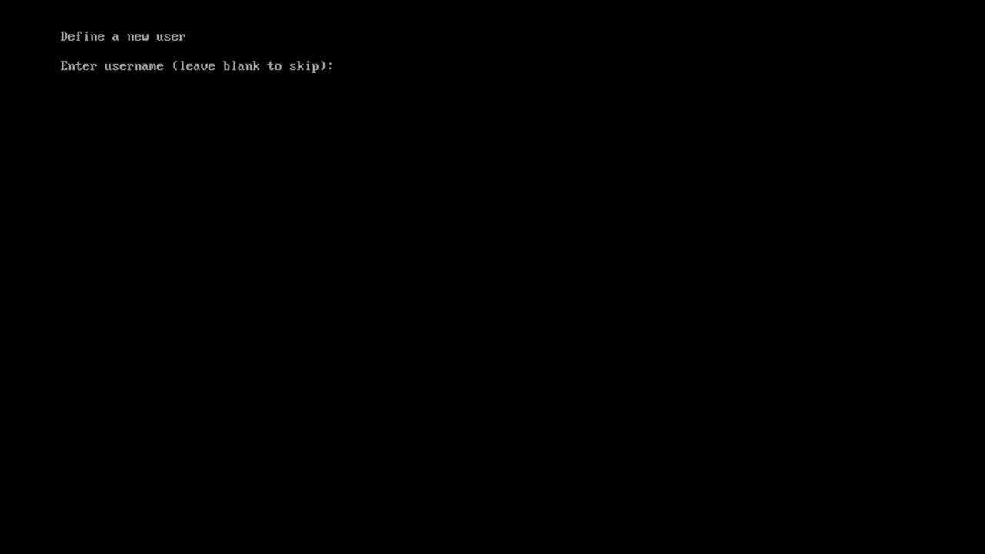
type("me")
key("Return")
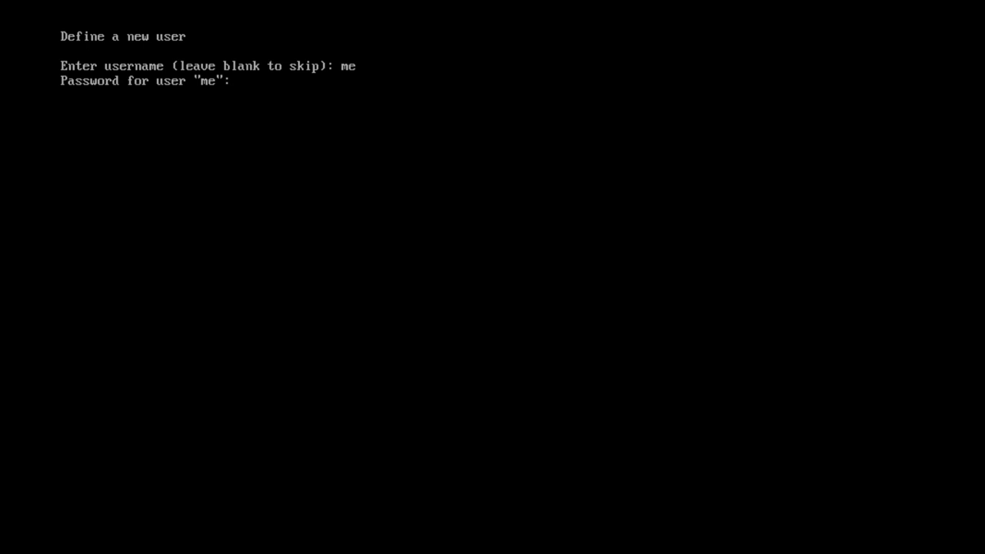
key("Return")
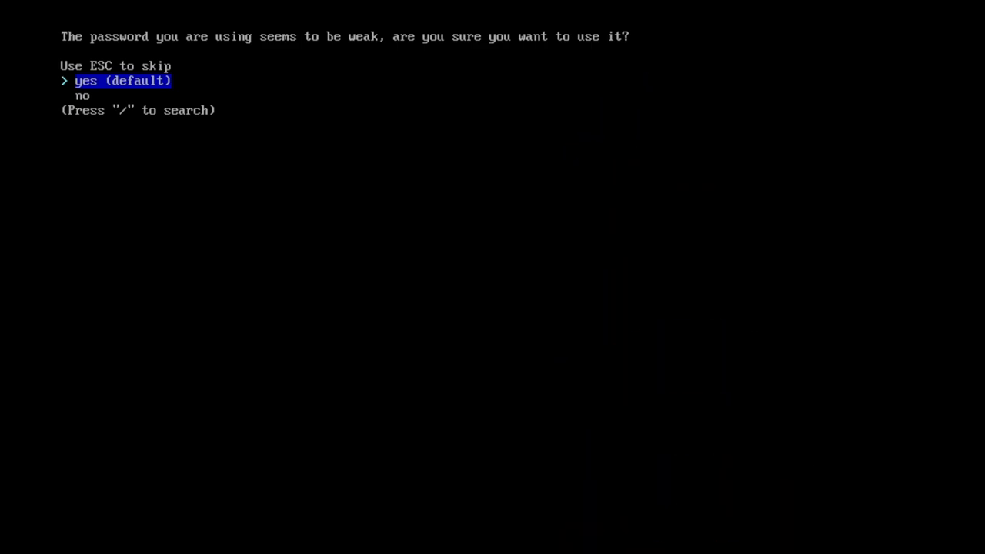
key("Return")
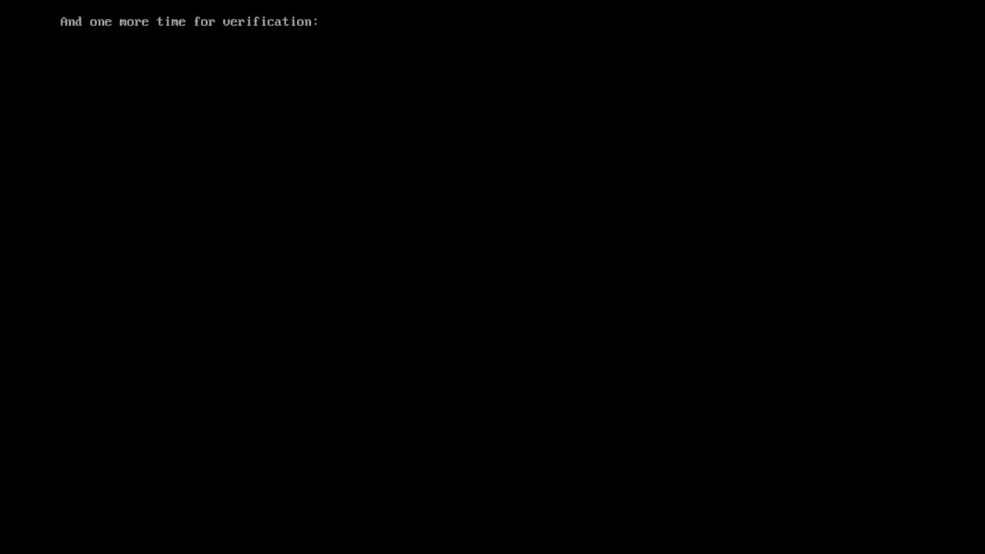
key("Return")
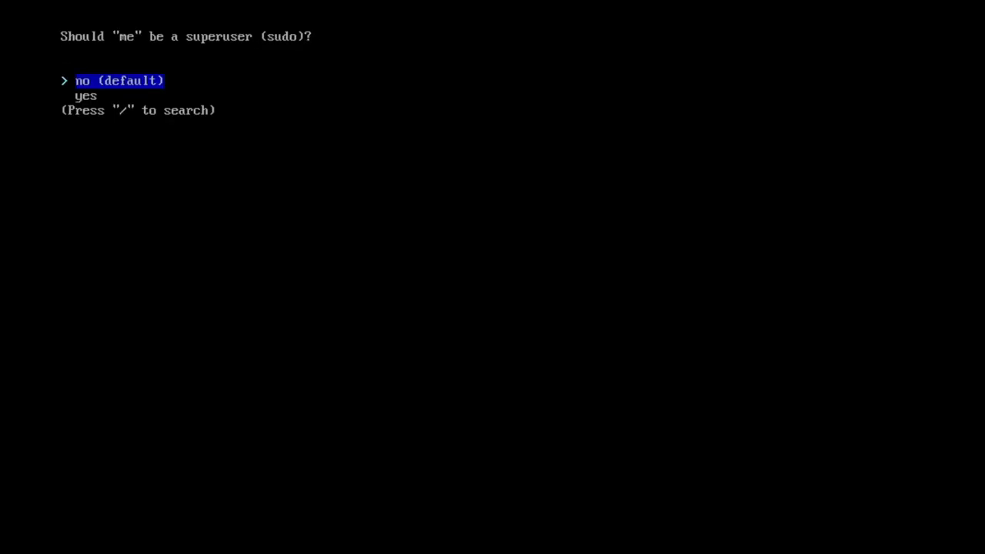
key("Down")
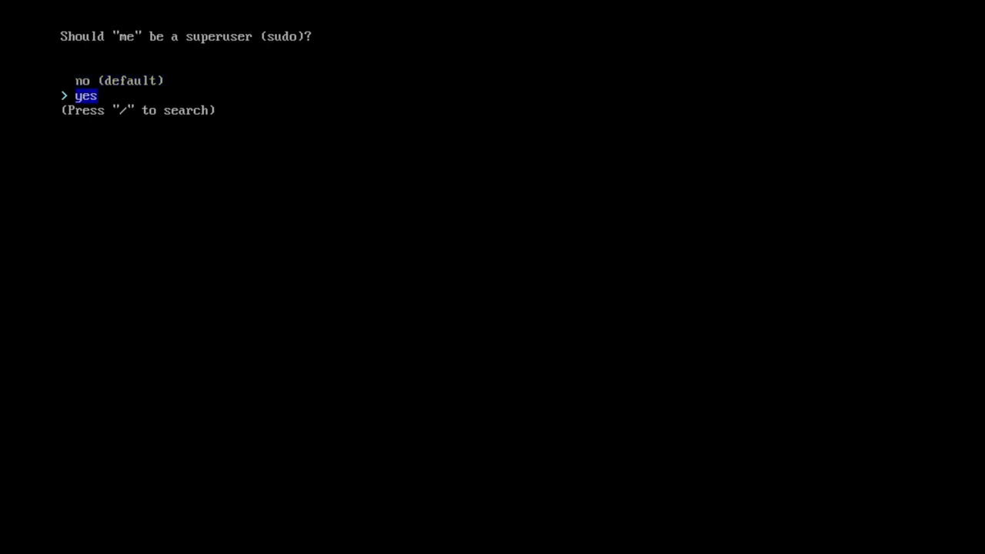
key("Return")
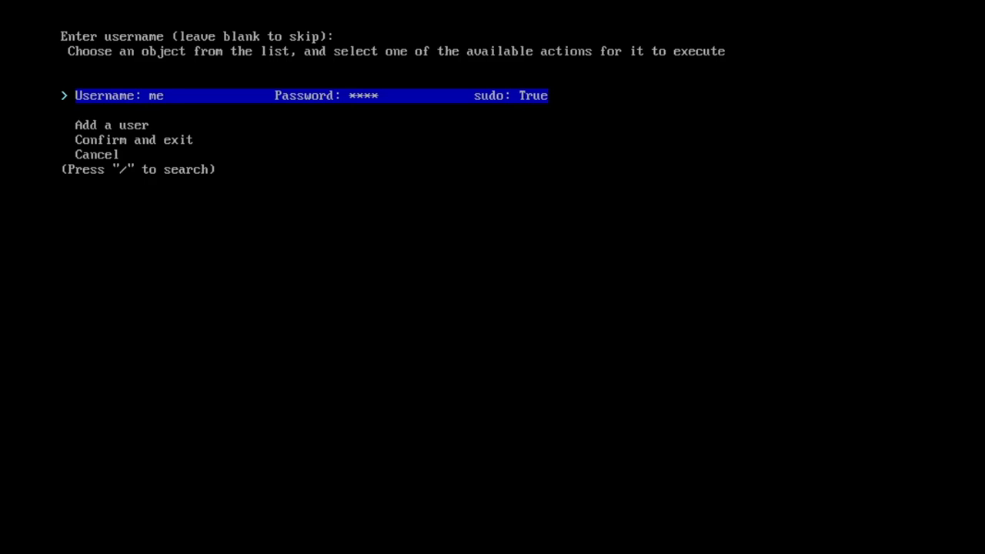
key("Down")
key("Down")
Set the profile to desktop Enlightenment with all open-source graphics drivers.
key("Return")
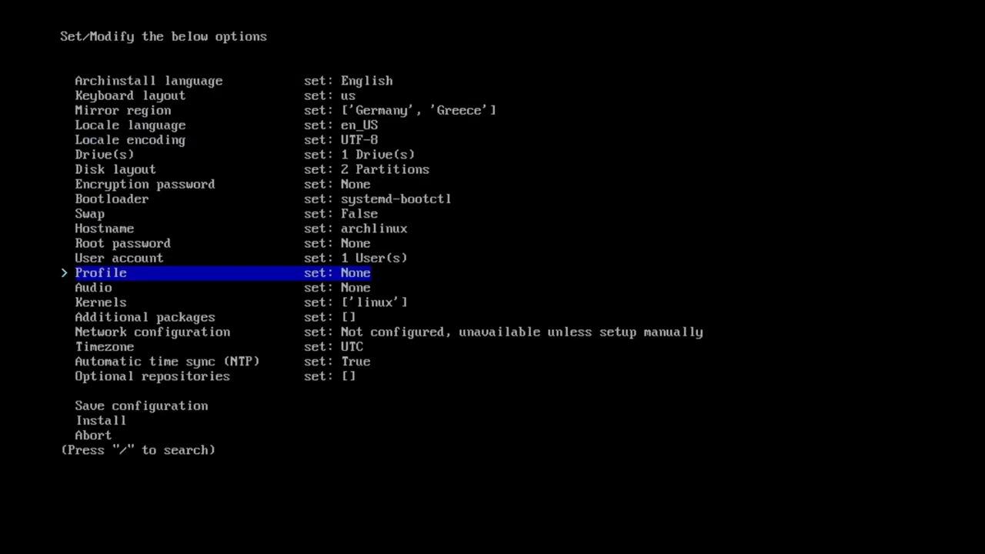
key("Return")
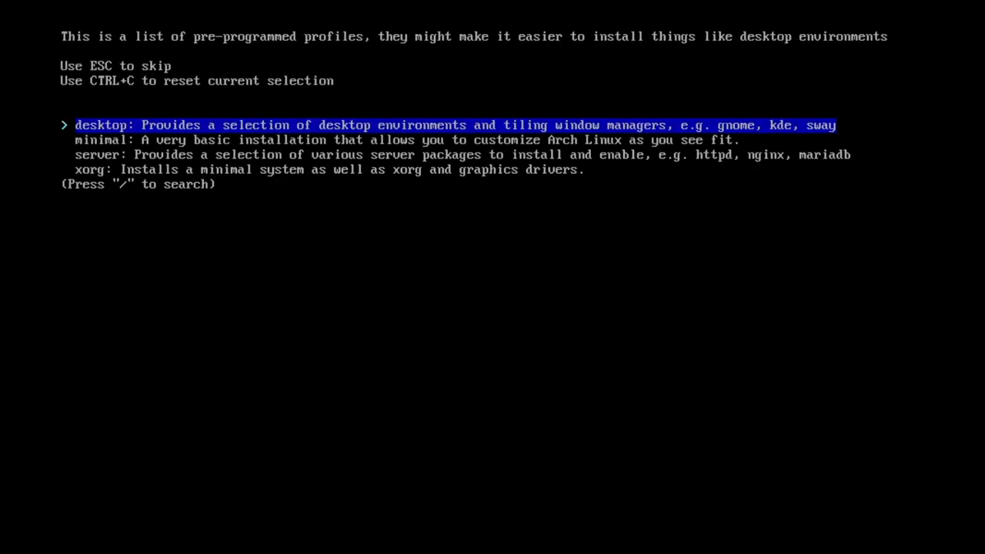
key("Down")
key("Down")
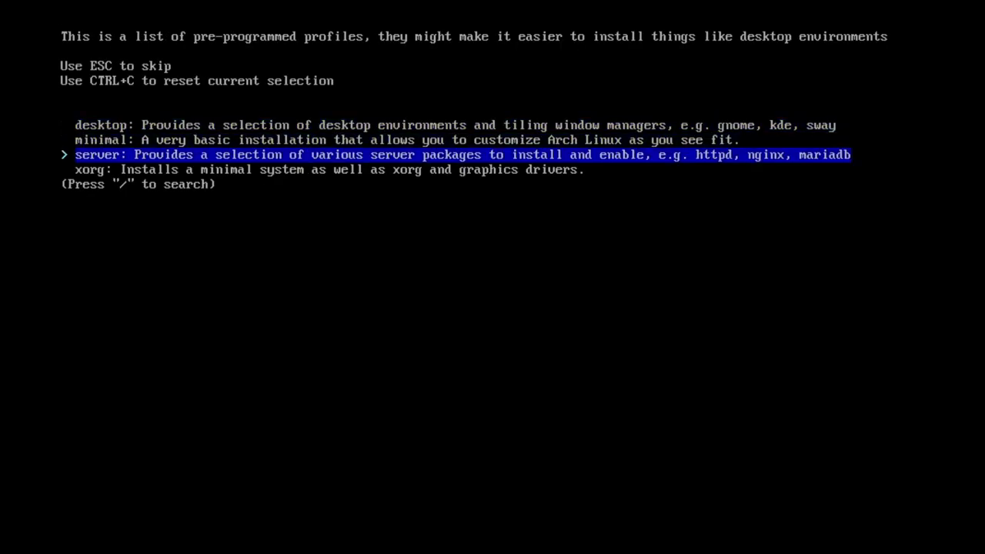
key("Down")
key("Up")
key("Up")
key("Up")
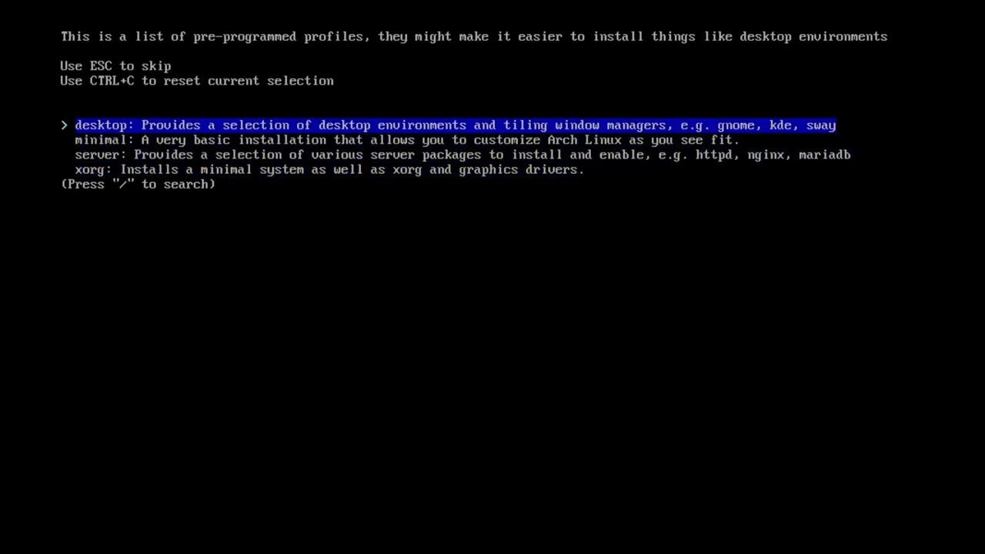
key("Return")
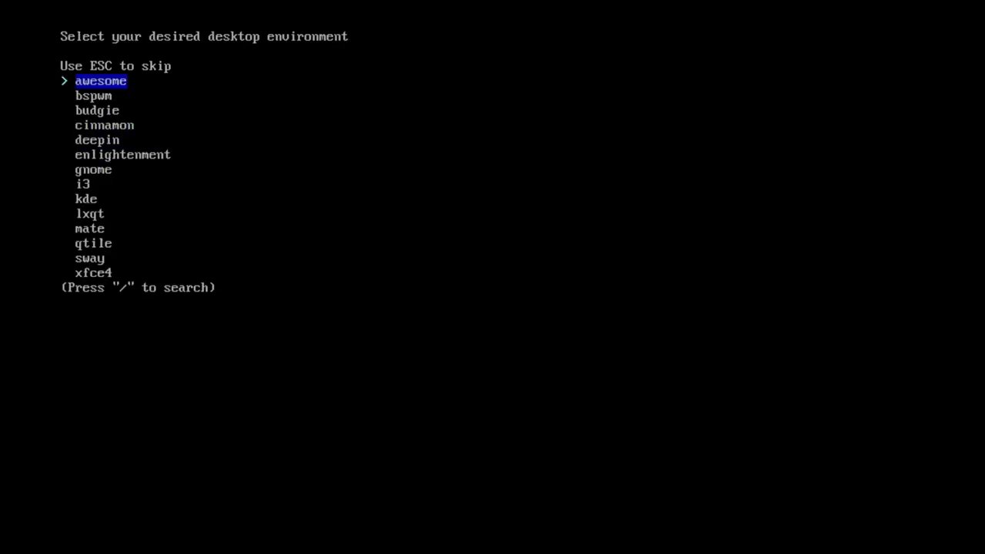
key("Down")
key("Down")
key("Down")
key("Down")
key("Down")
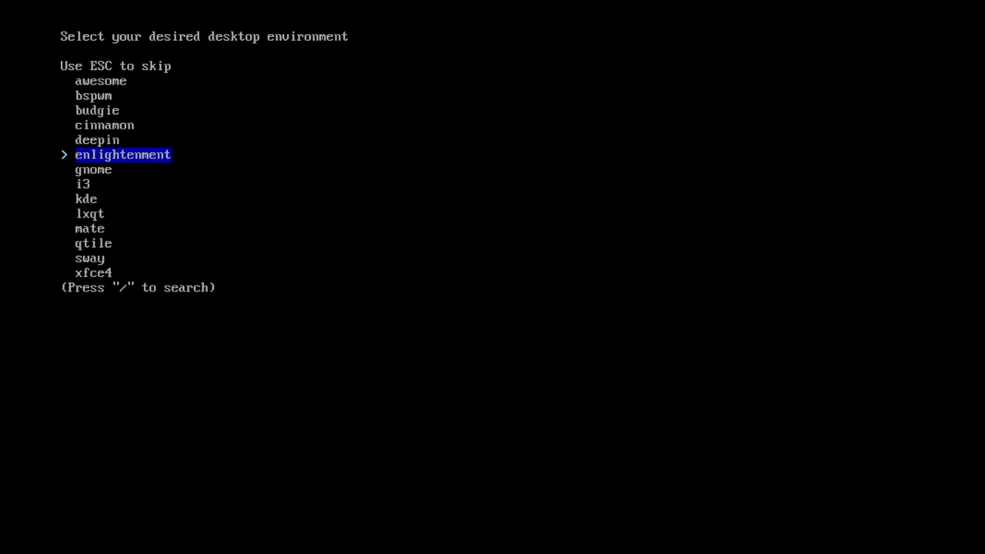
key("Return")
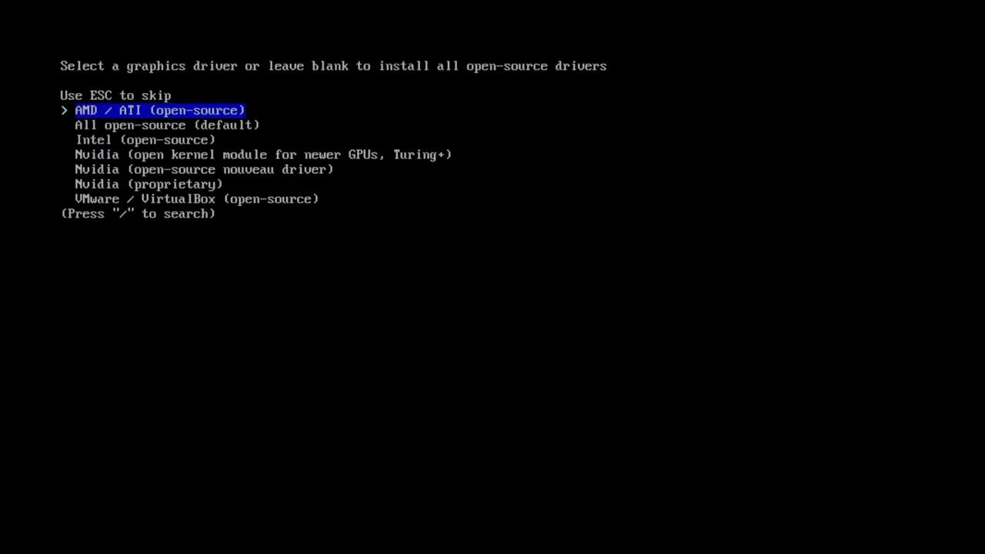
key("Down")
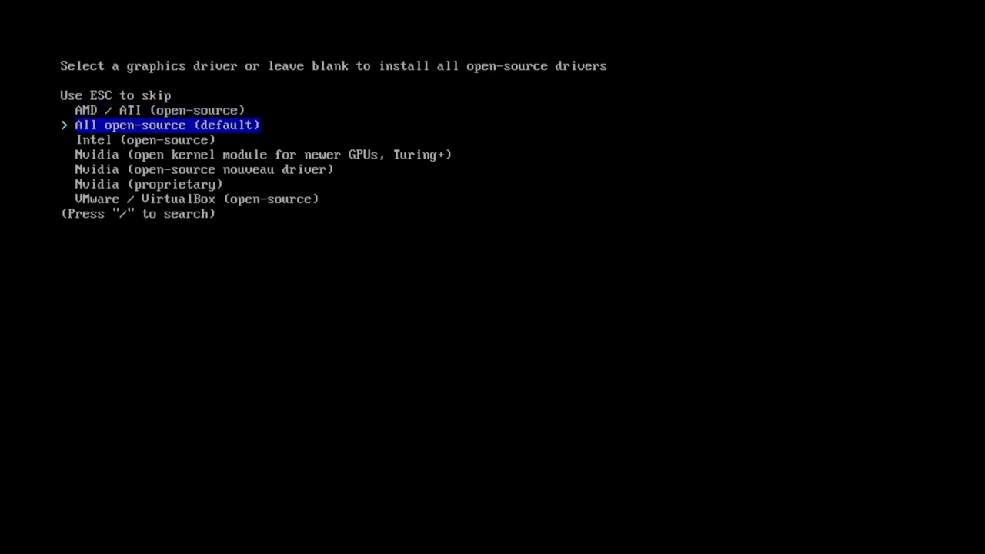
key("Return")
Choose pipewire as the audio server.
key("Return")
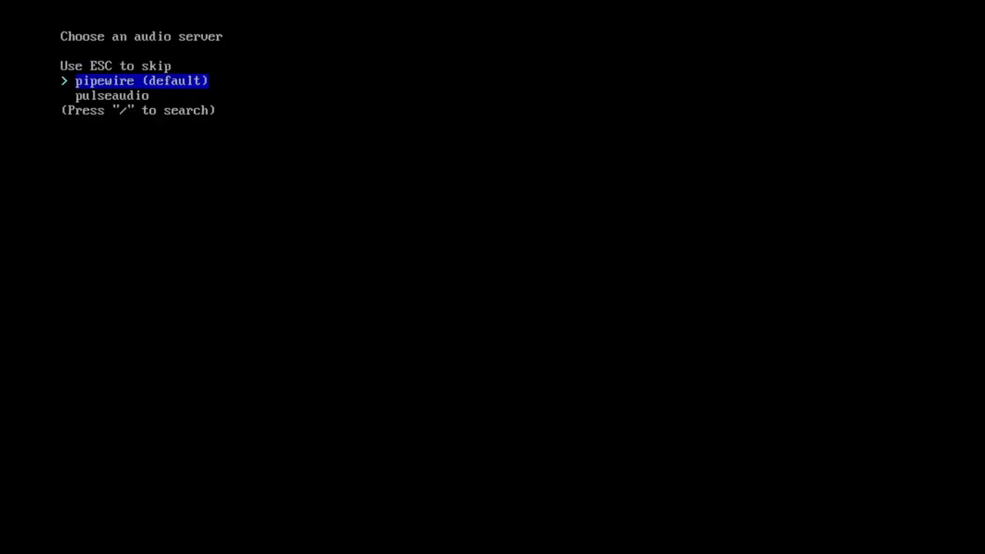
key("Down")
key("Up")
key("Return")
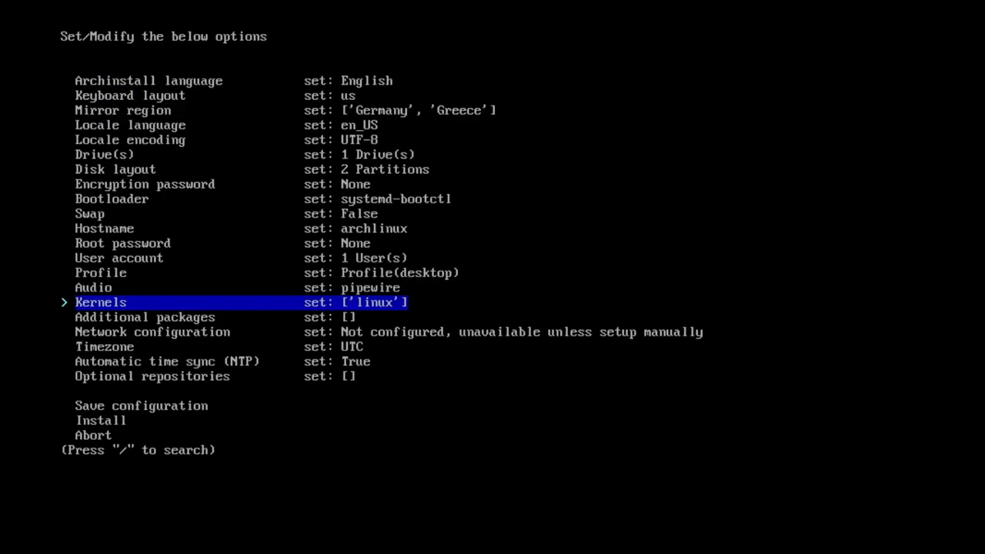
key("Return")
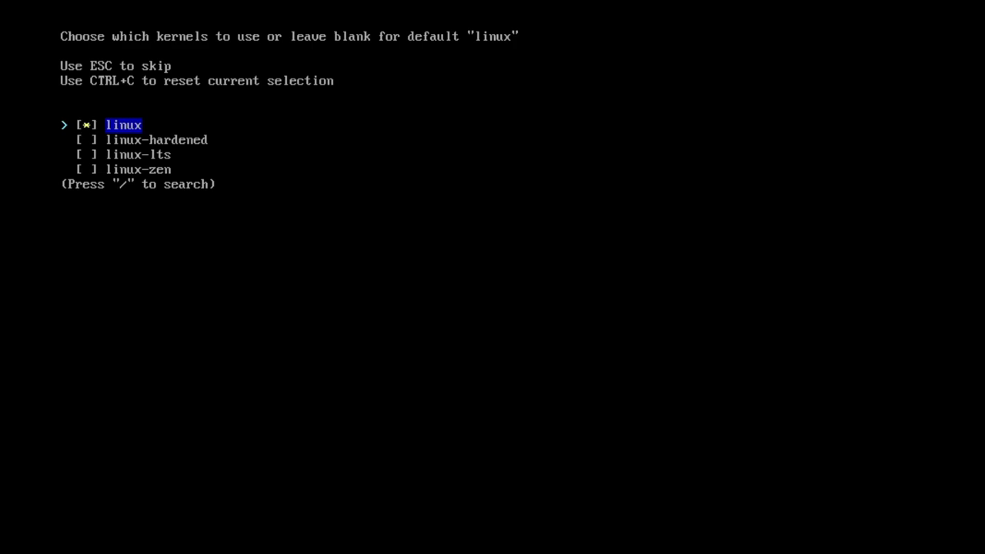
key("Down")
key("Tab")
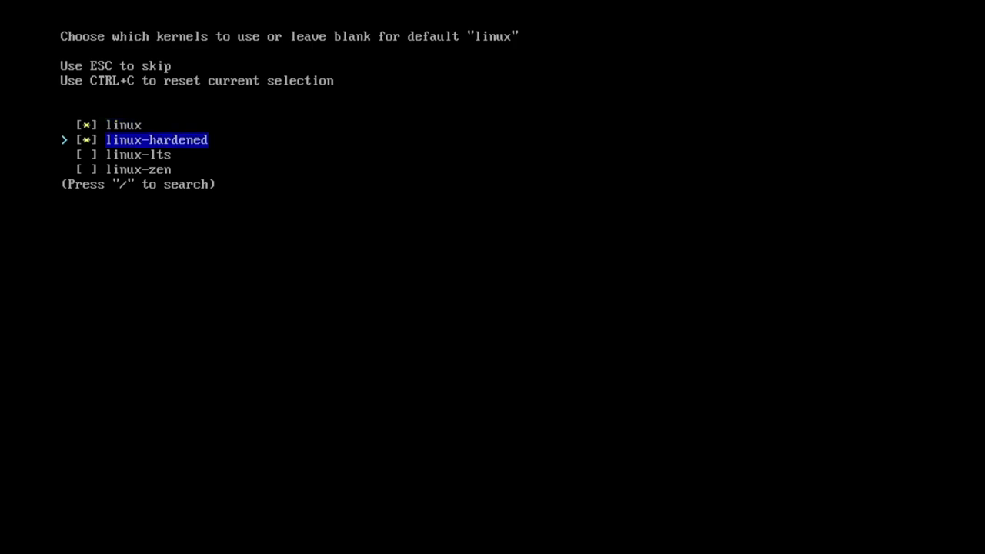
key("Tab")
key("Down")
key("Tab")
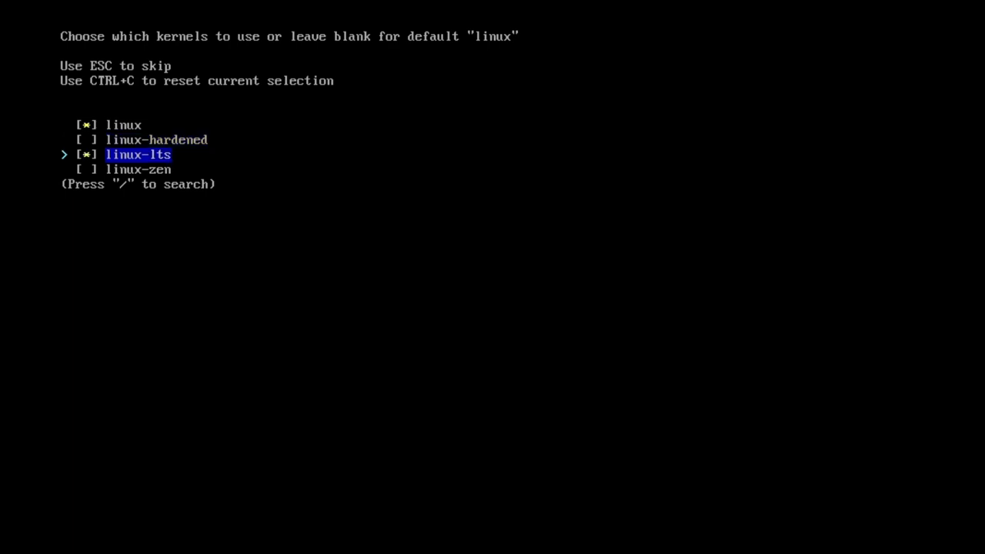
key("Tab")
key("Down")
key("Tab")
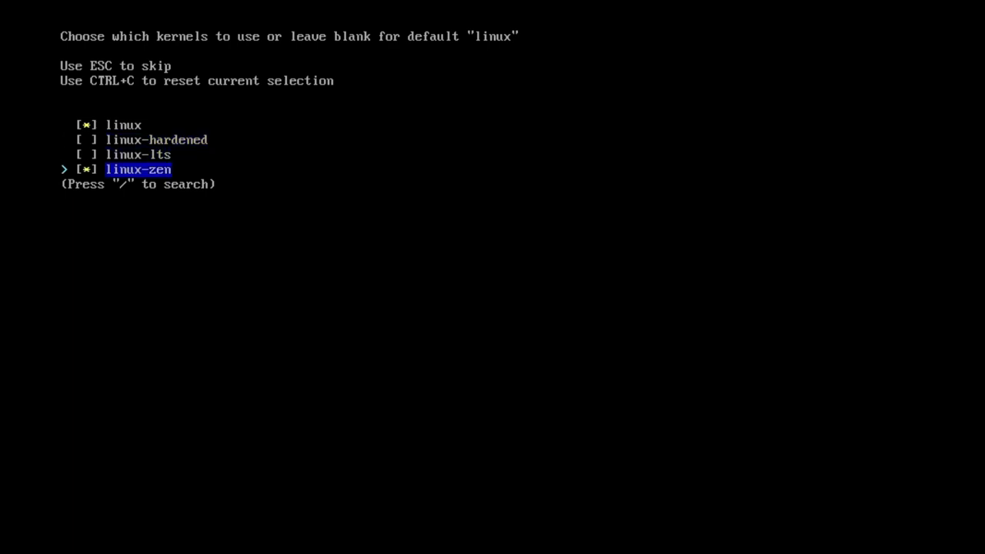
key("space")
key("Up")
key("Up")
key("Up")
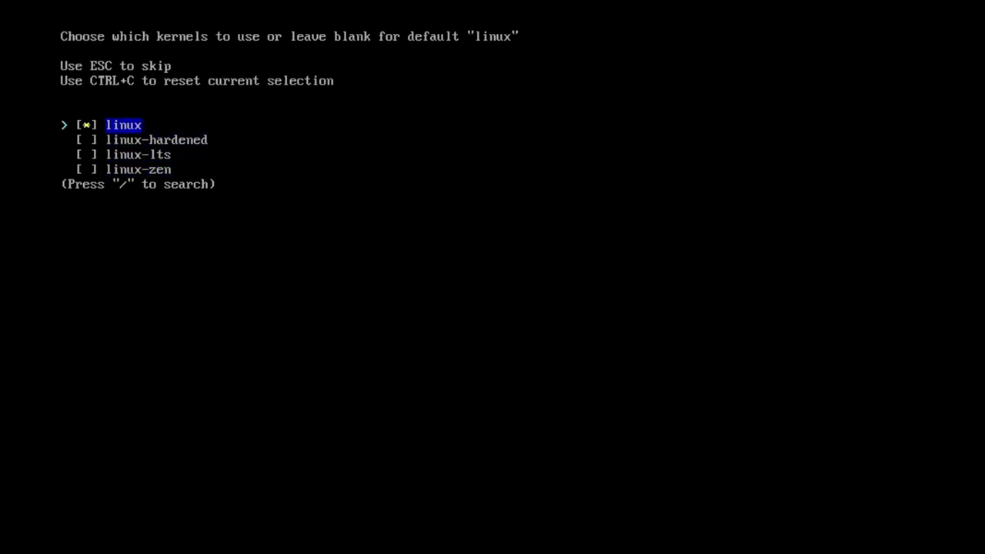
key("Return")
Set Network configuration to 'Use NetworkManager'.
key("Down")
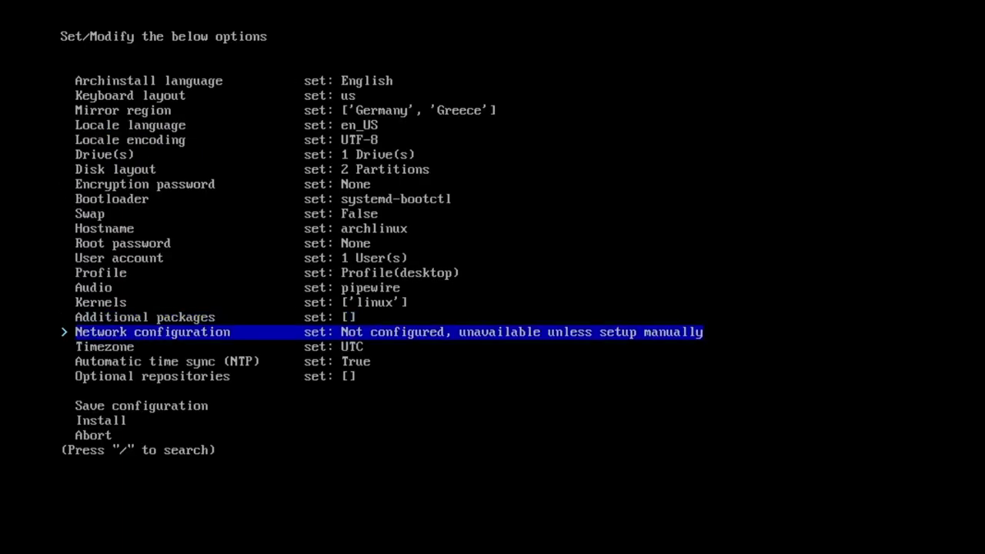
key("Return")
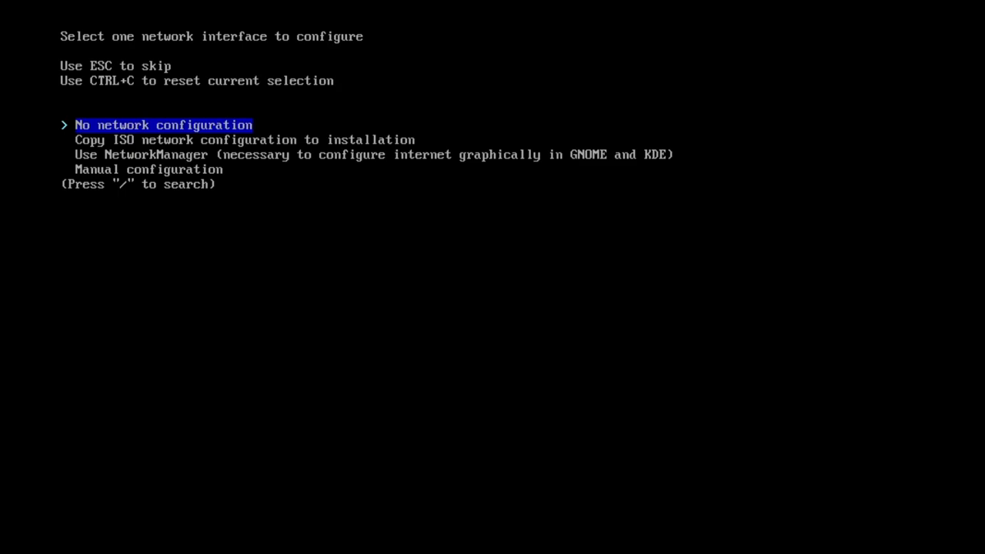
key("Down")
key("Down")
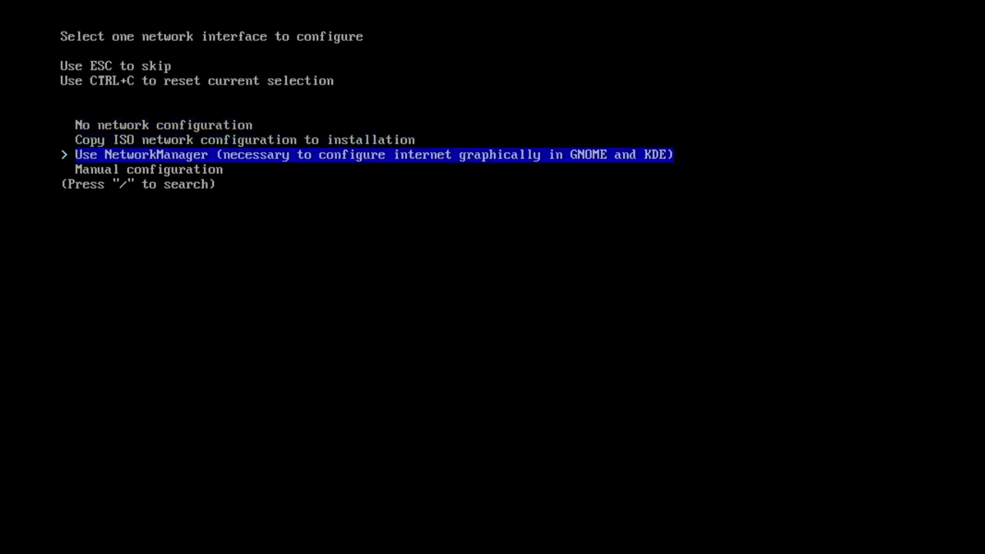
key("Return")
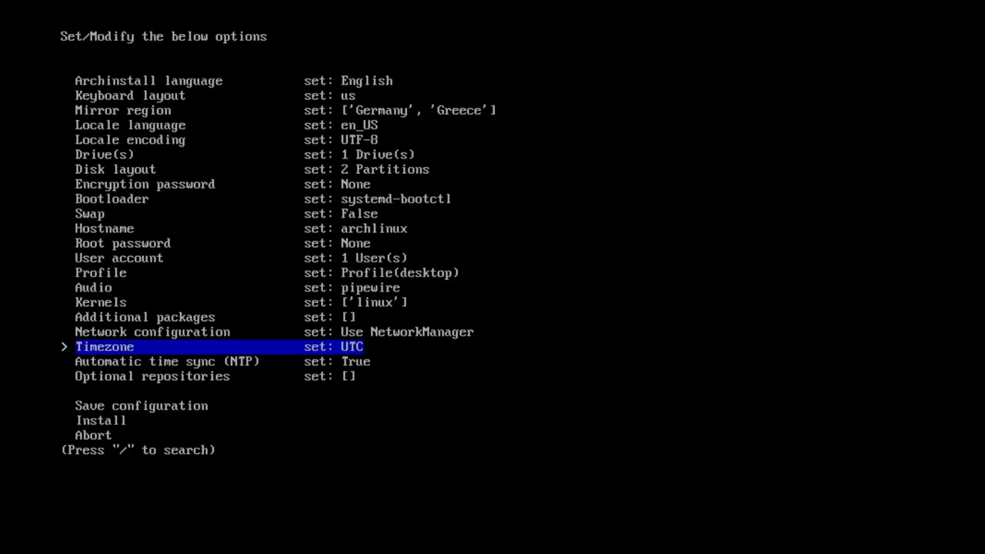
Start the installation from the Install option with the chosen configuration.
key("Down")
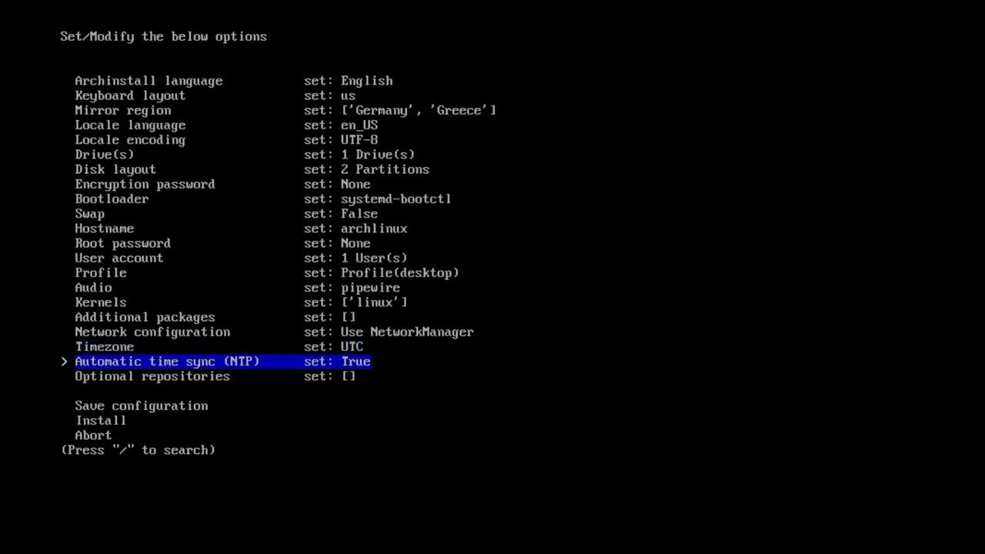
key("Down")
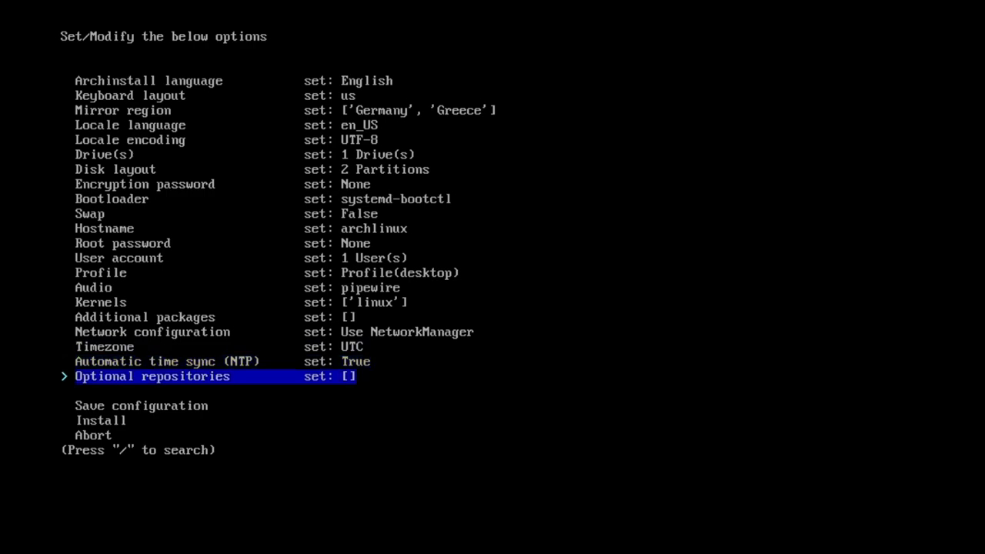
key("Down")
key("Down")
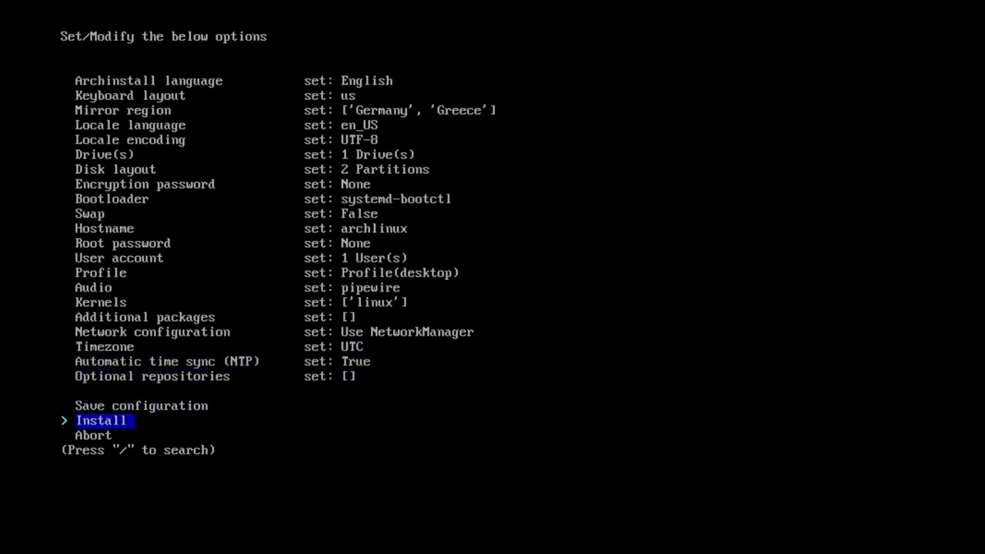
key("Up")
key("Down")
key("Return")
key("Return")
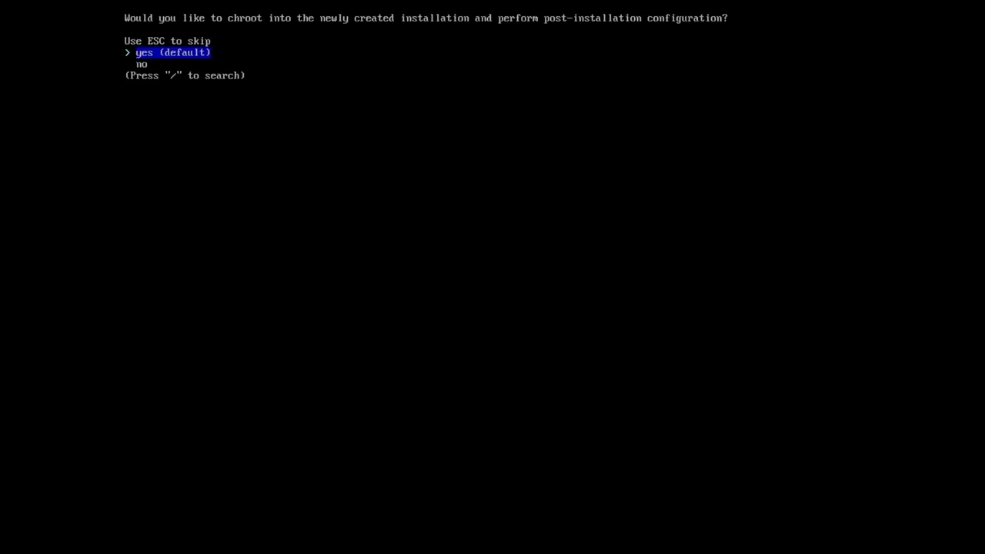
Skip the chroot prompt and reboot the machine with the reboot command.
key("Down")
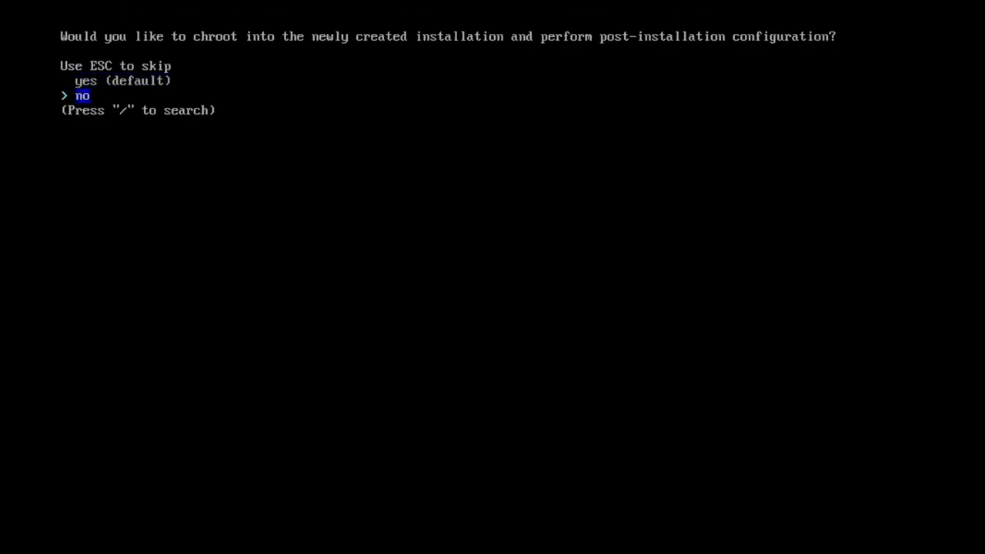
key("Up")
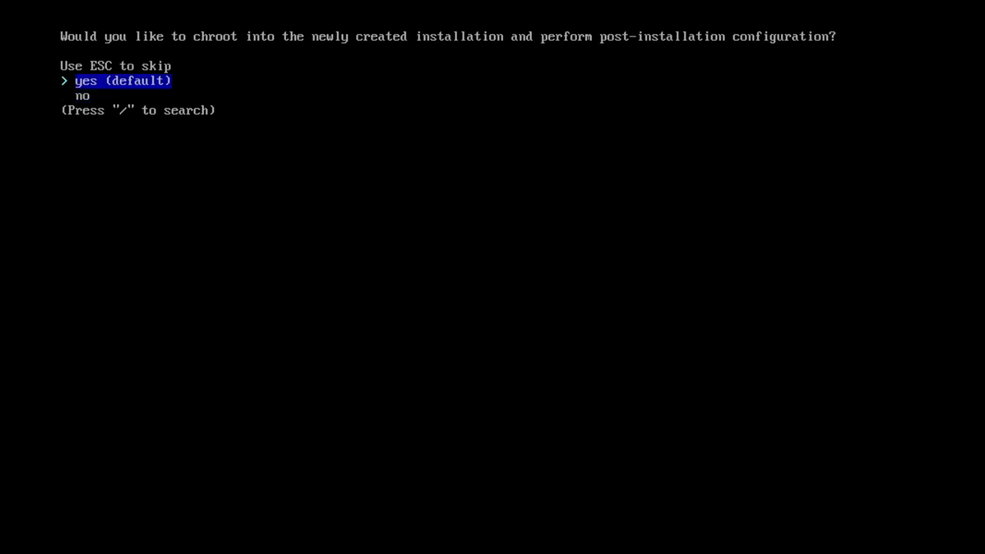
key("Escape")
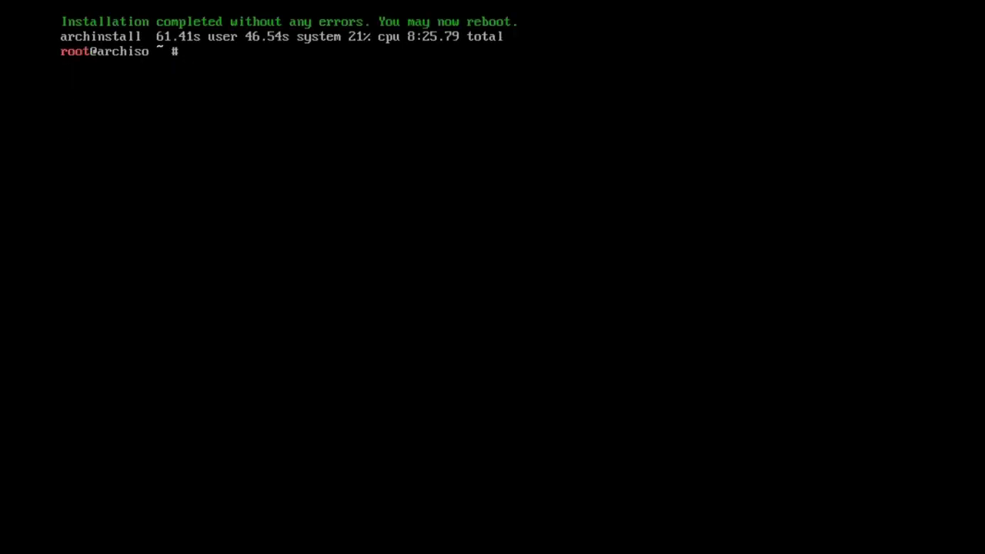
type("reboot")
key("Return")
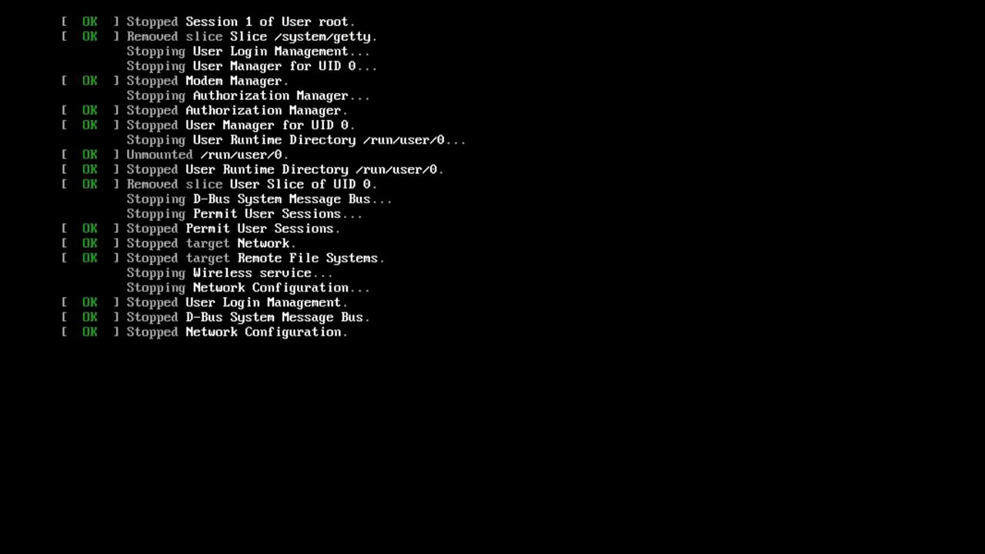
Boot the Arch Linux (linux) entry from the boot menu.
key("Down")
key("Up")
key("Down")
key("Up")
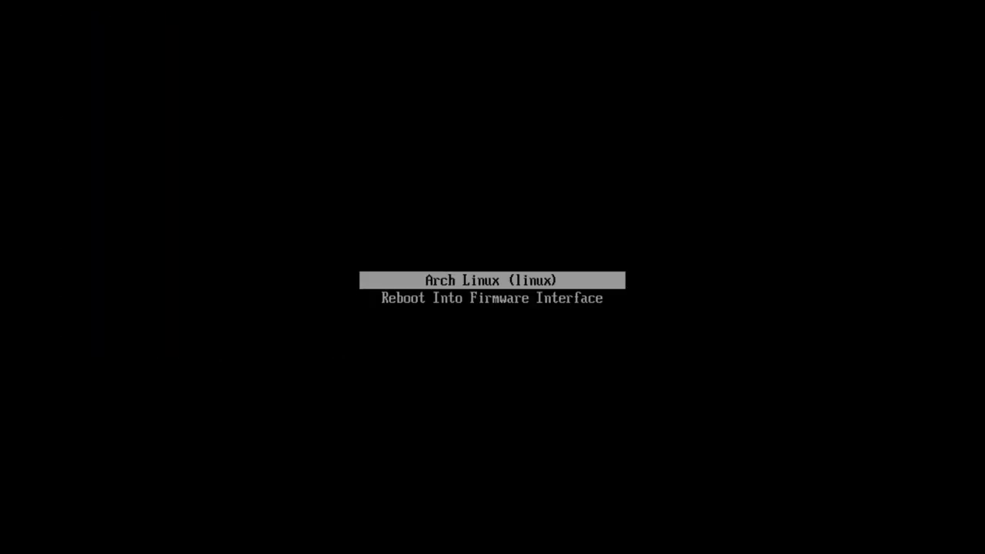
key("Return")
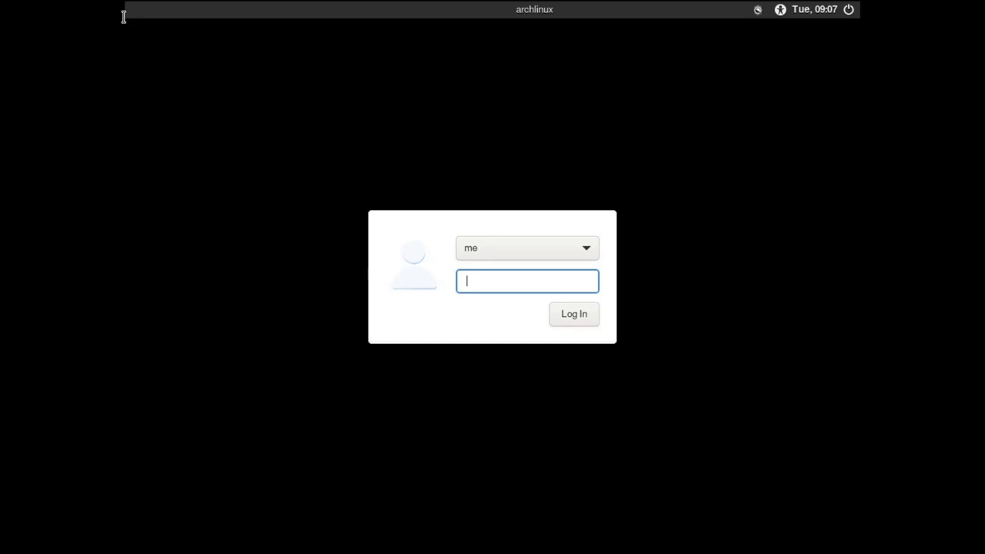
Log in, then accept English language and English (US) keyboard in the wizard.
type("••••")
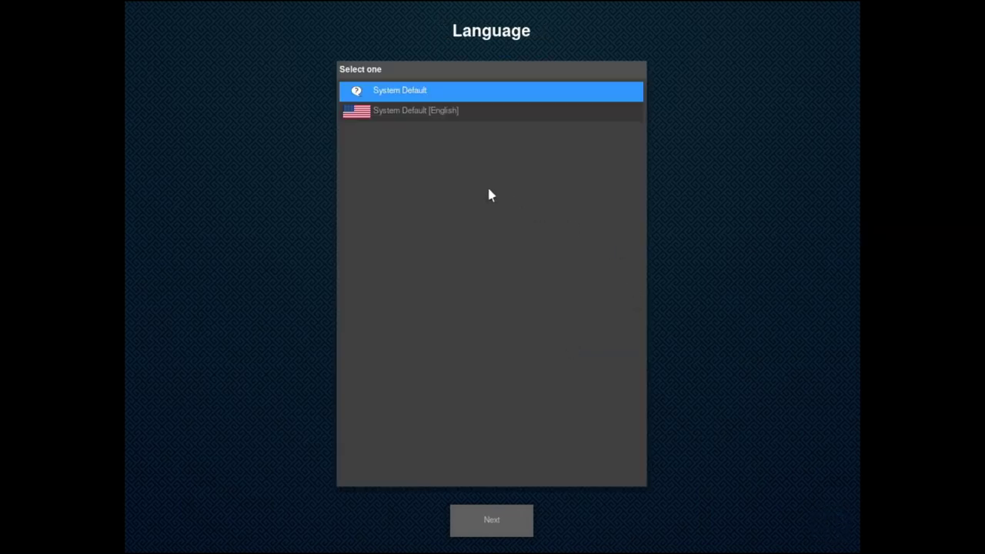
left_click(473, 110)
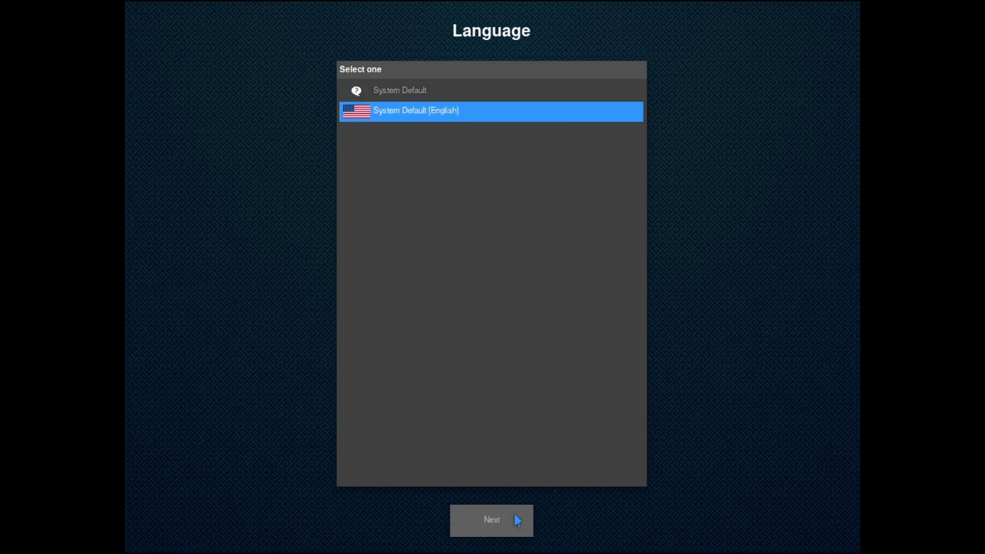
left_click(517, 521)
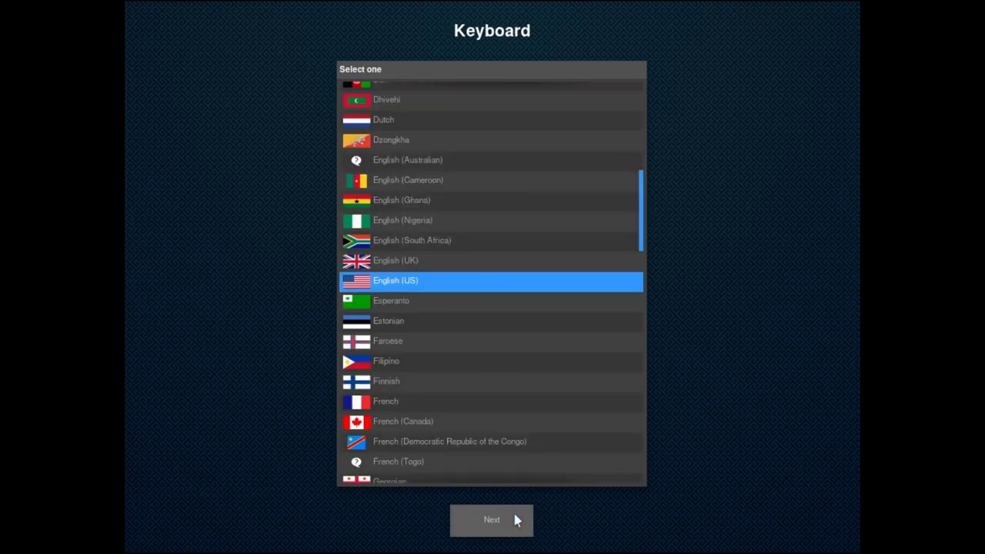
left_click(473, 533)
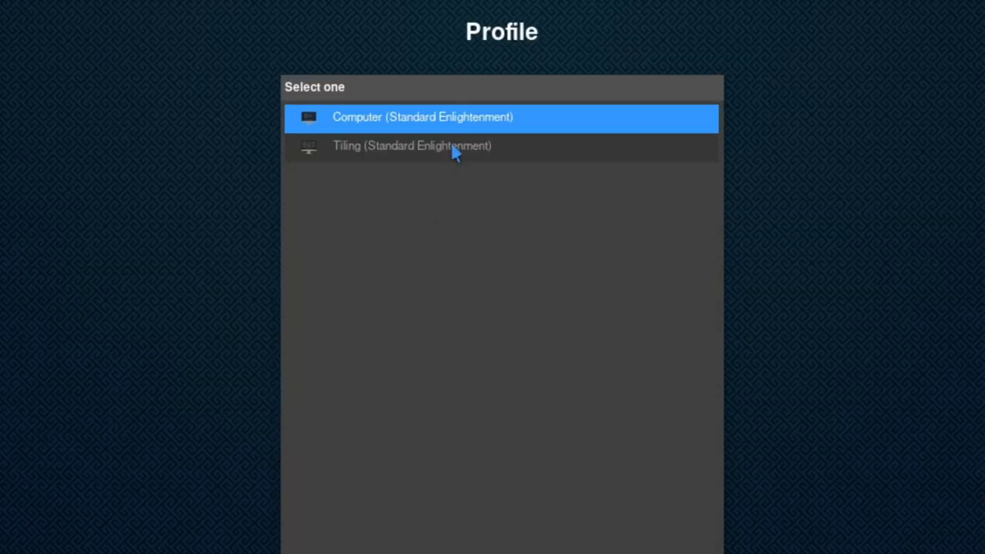
Pick the Tiling (Standard Enlightenment) profile and continue.
left_click(453, 147)
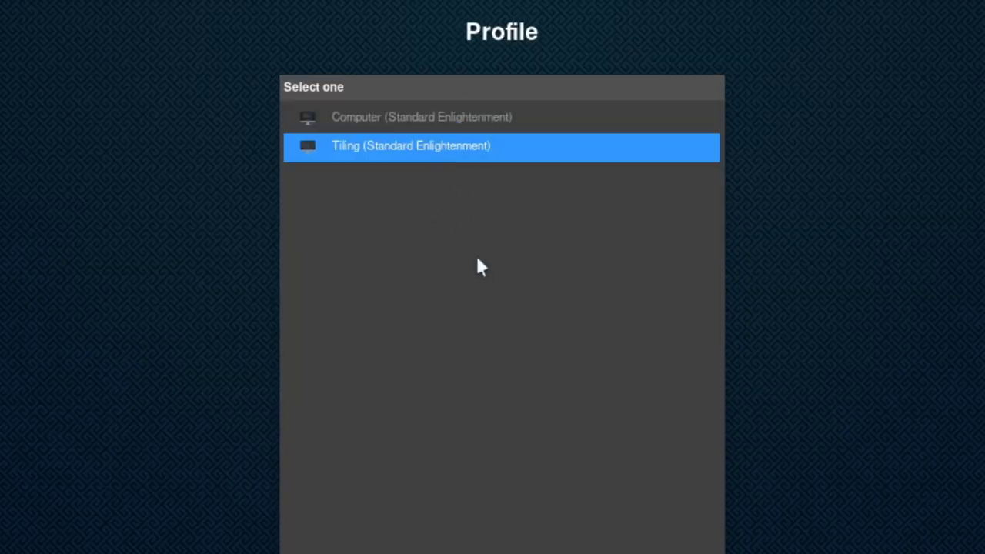
left_click(470, 125)
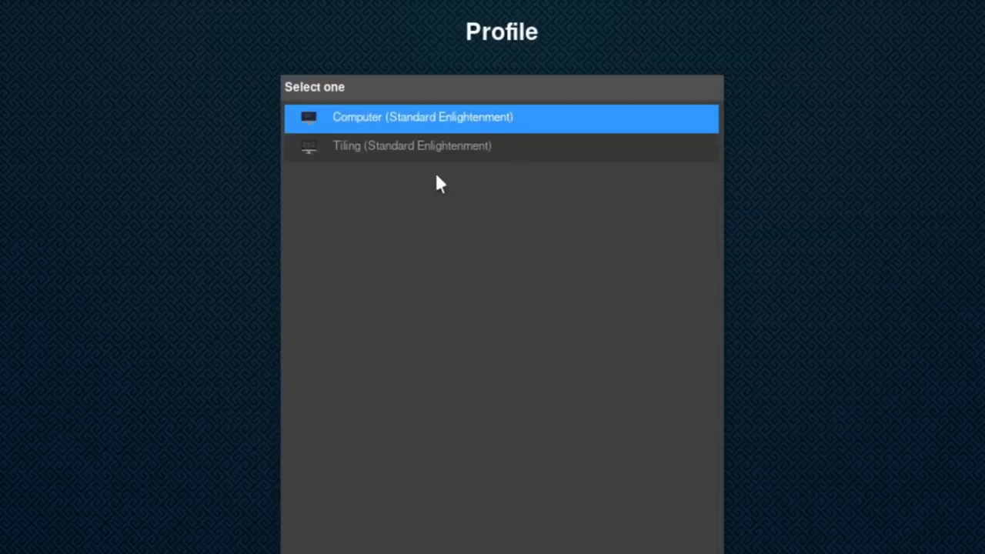
left_click(438, 148)
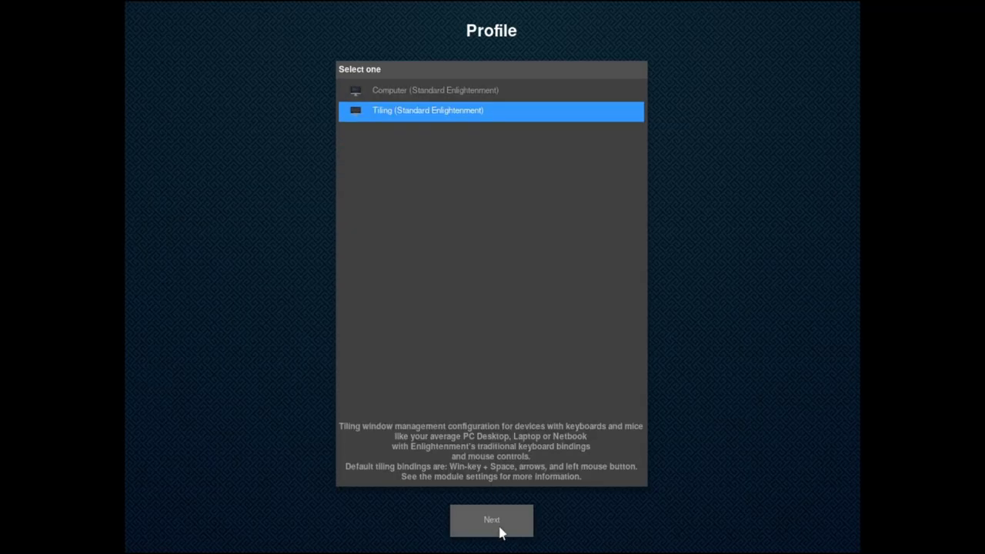
left_click(501, 531)
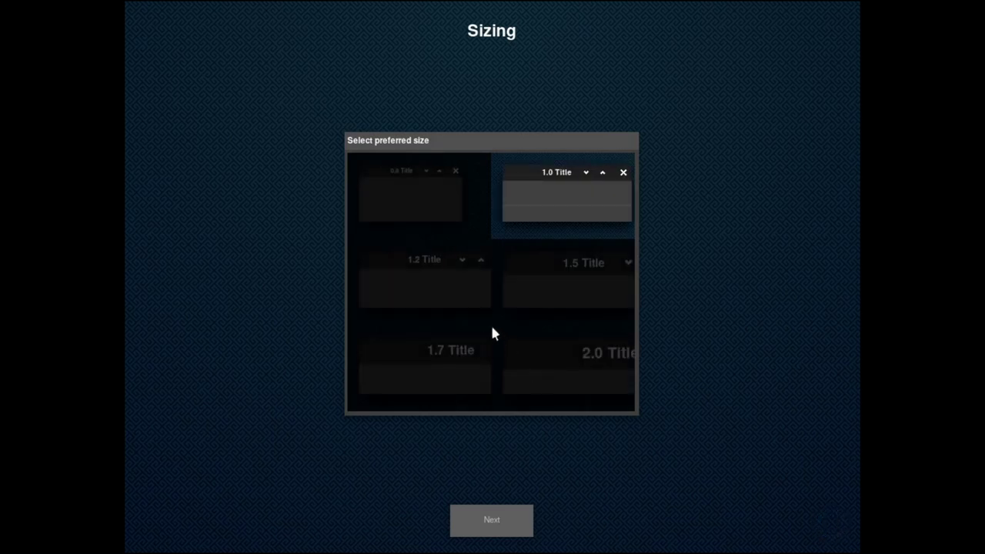
Set the window title size to 1.2.
left_click(408, 201)
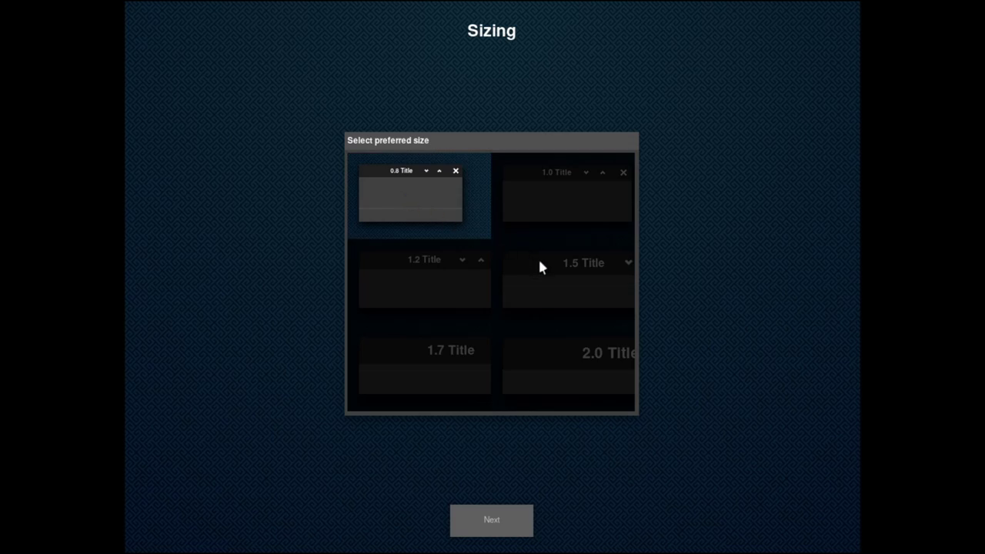
left_click(571, 282)
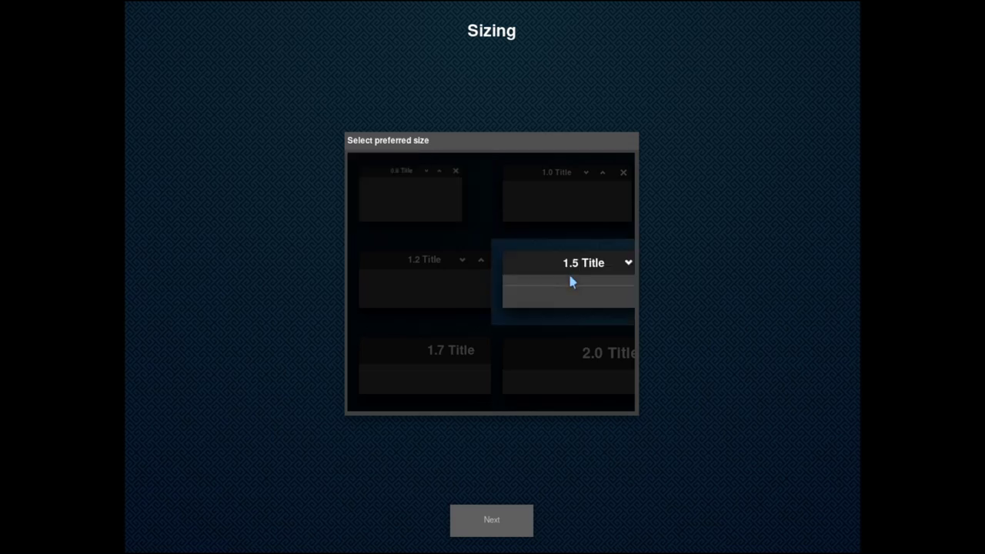
left_click(444, 280)
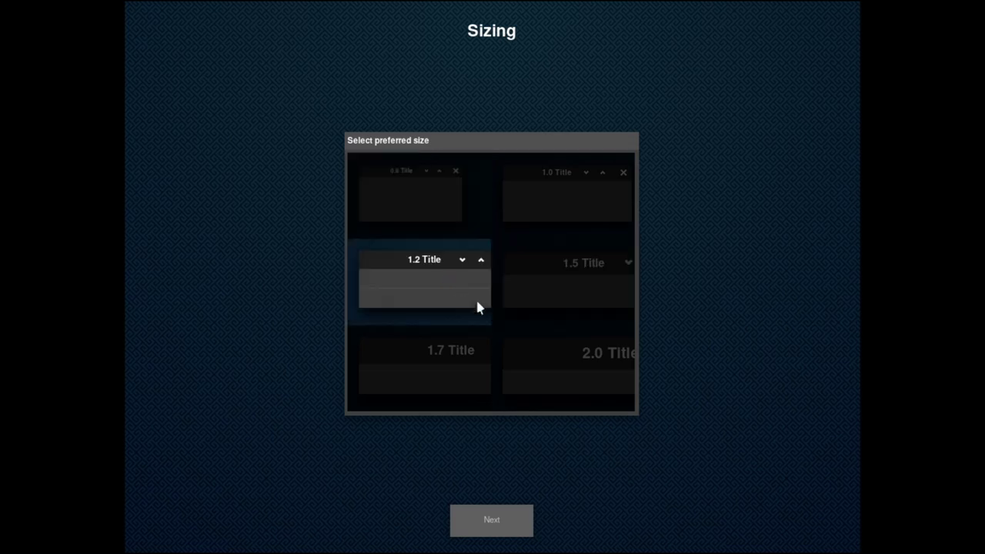
left_click(494, 524)
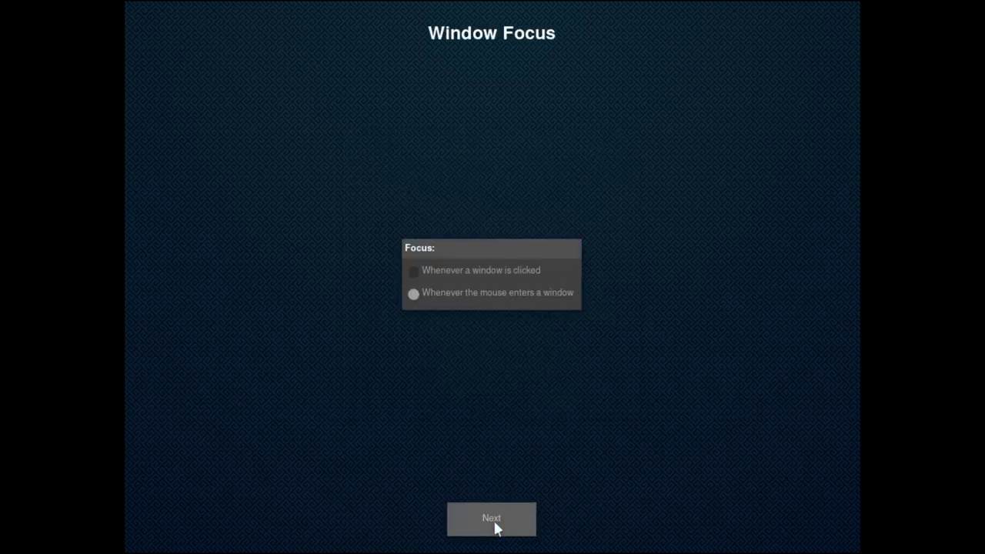
Make windows focus on click, then skip the Network and Bluetooth pages.
left_click(479, 275)
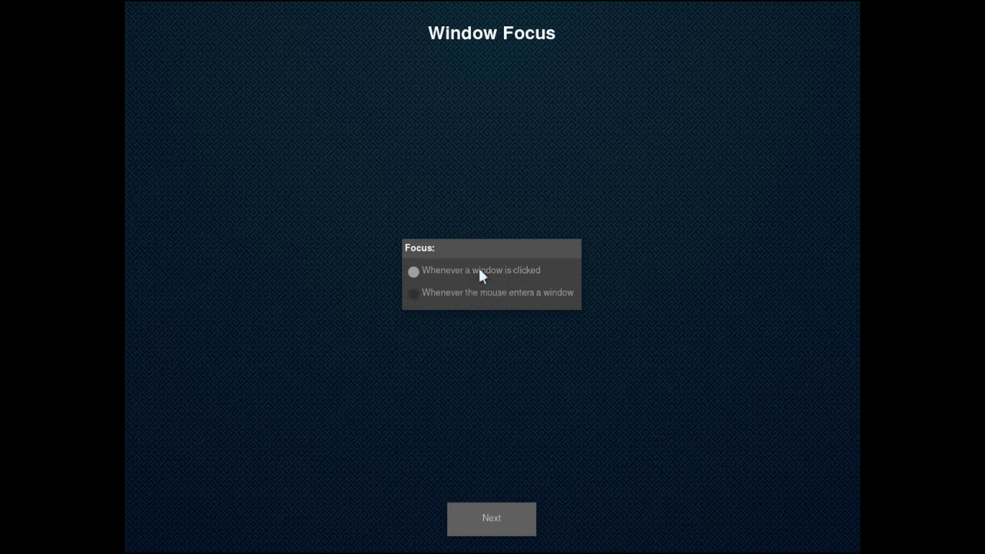
left_click(513, 522)
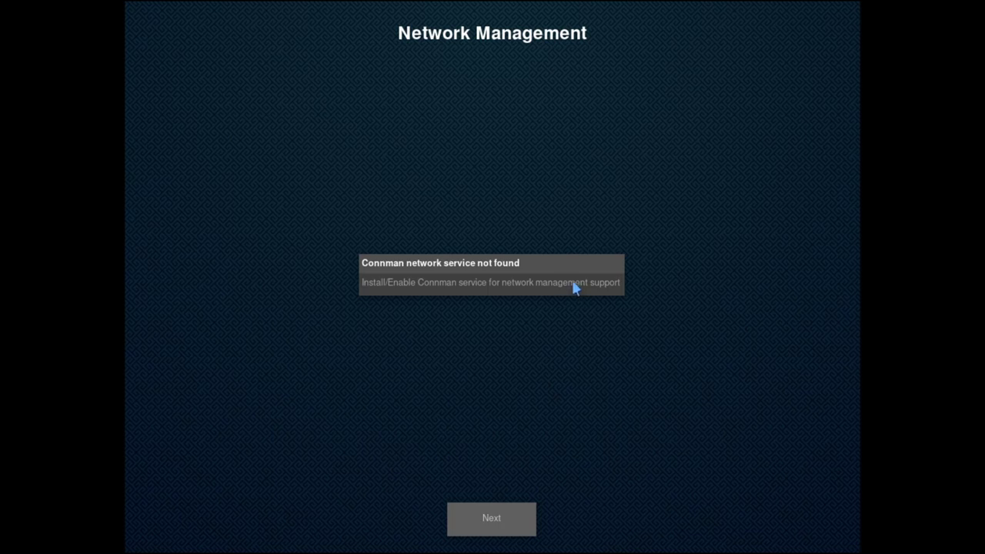
left_click(513, 528)
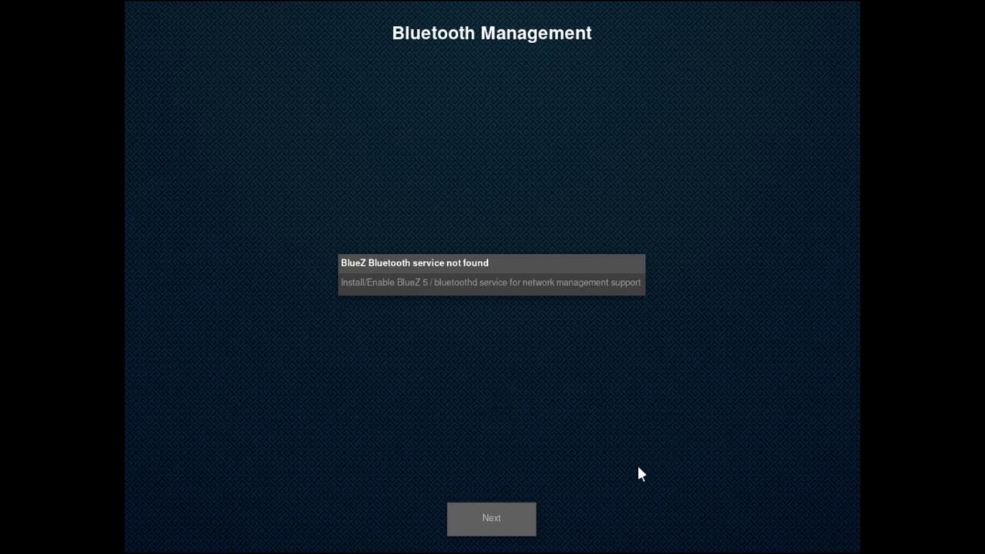
left_click(502, 521)
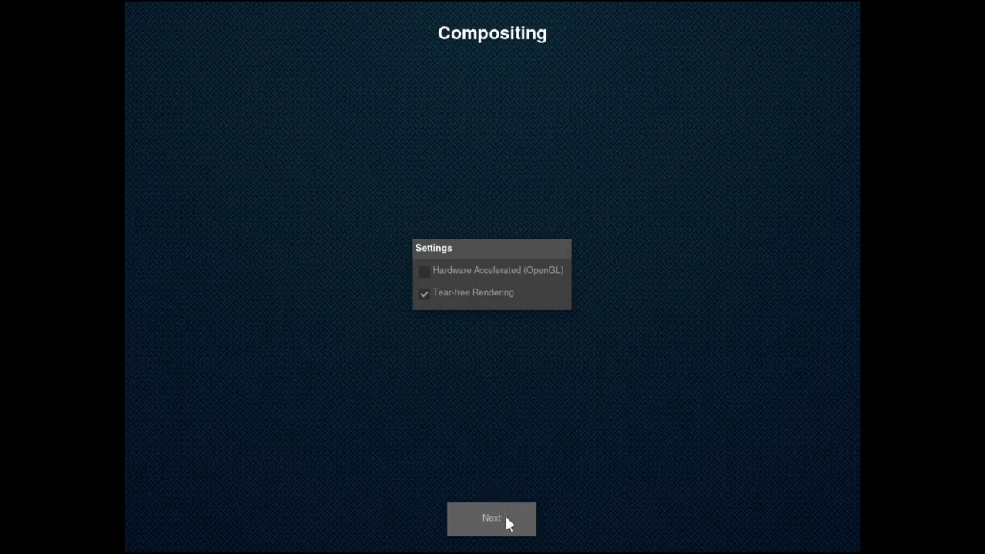
Keep the default compositing and update-checking settings to finish the wizard.
left_click(507, 518)
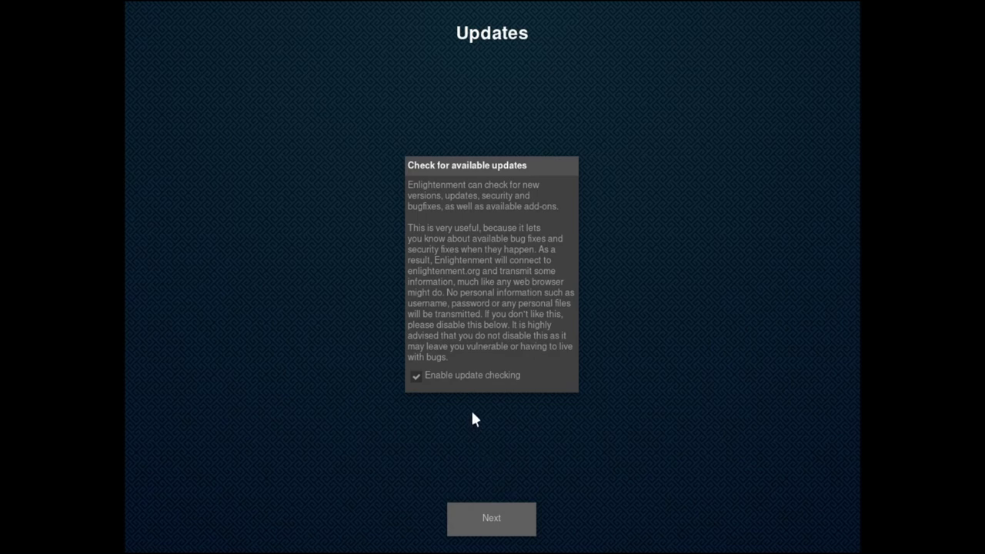
left_click(495, 516)
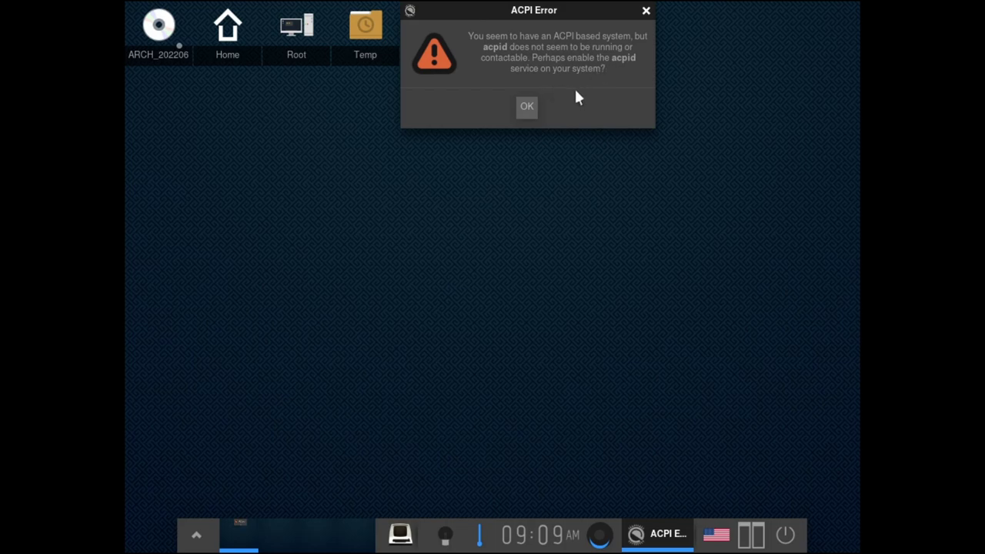
Dismiss the ACPI Error dialog and set Screen Setup to 1920x1080 @ 60.00Hz.
left_click(528, 108)
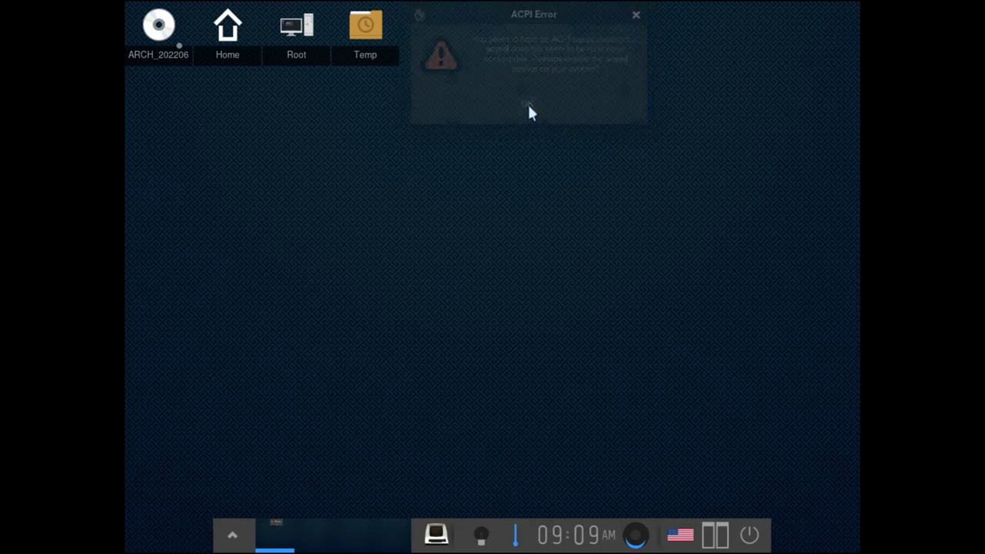
left_click(229, 530)
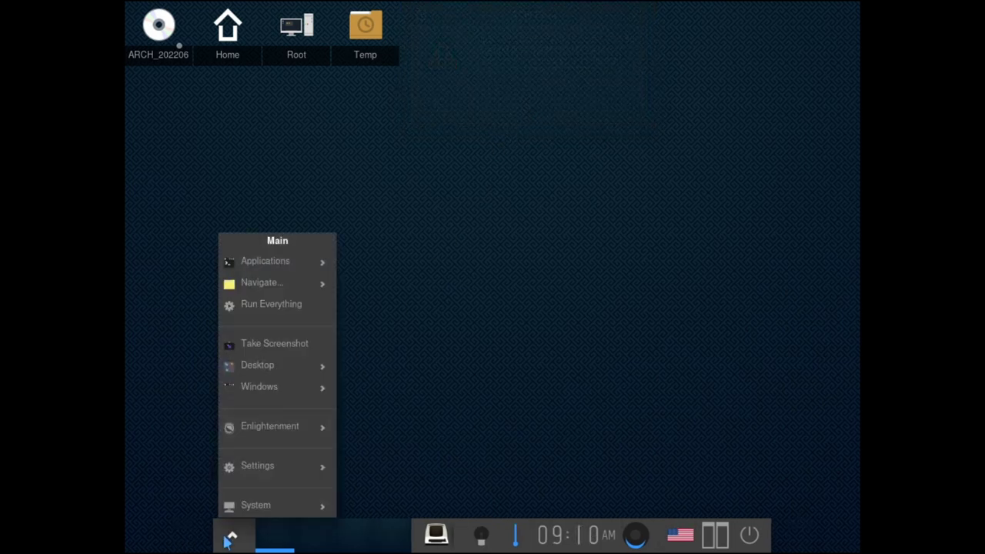
mouse_move(289, 474)
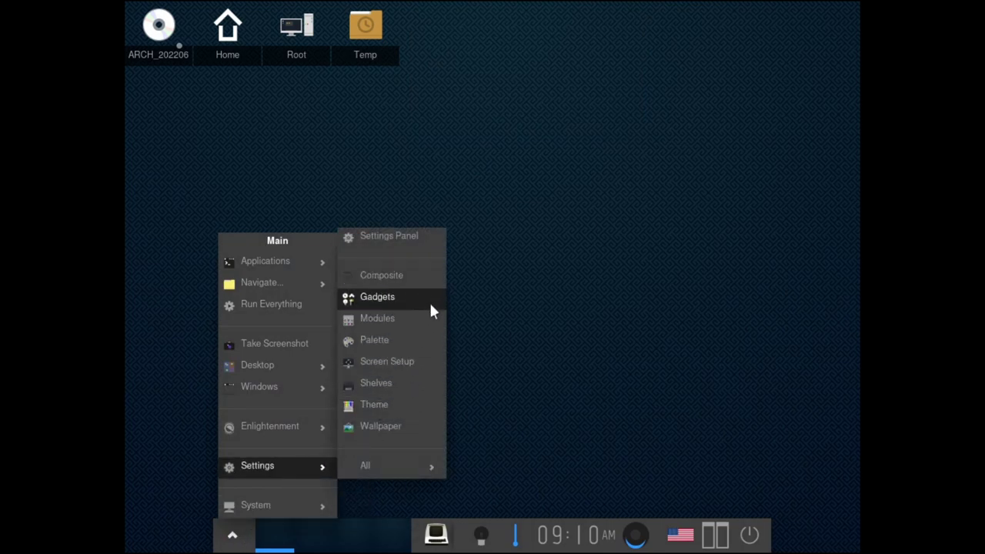
left_click(411, 368)
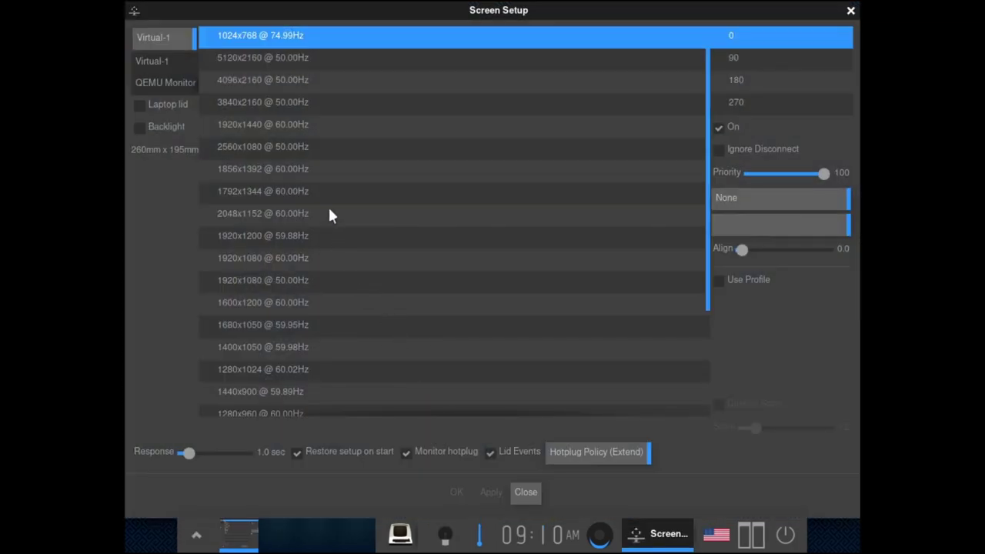
left_click(306, 260)
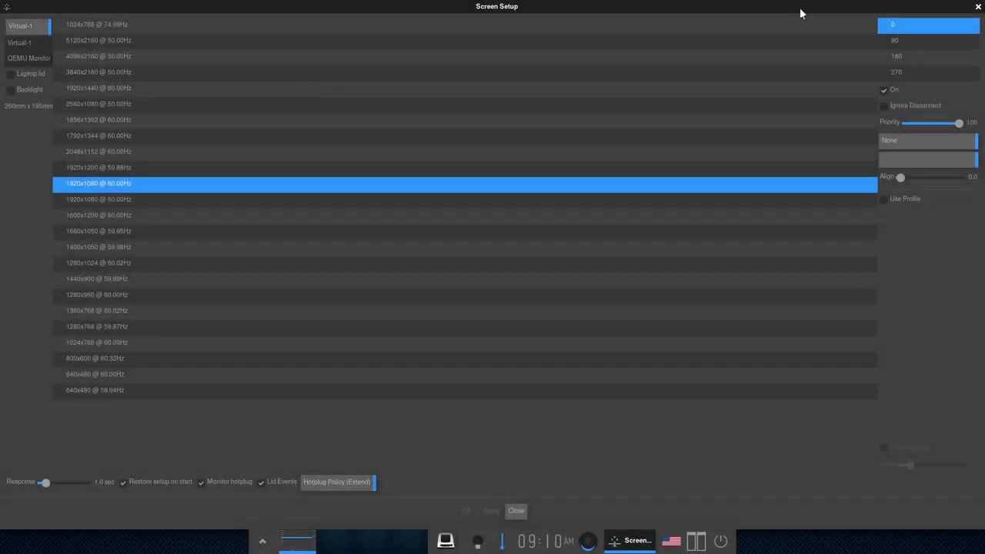
left_click(518, 510)
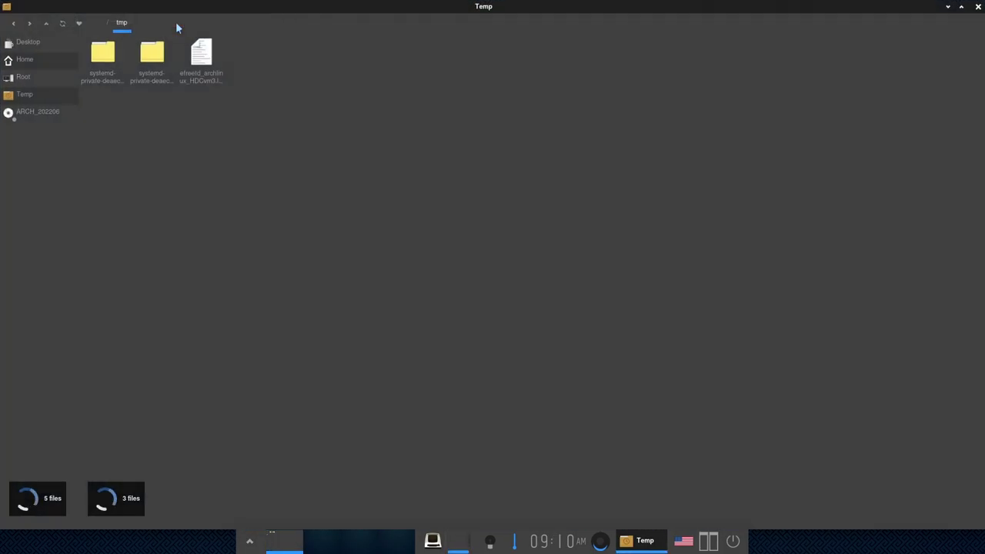
Add a new directory in the Temp window, keeping the default name 'New Directory'.
right_click(296, 147)
mouse_move(329, 154)
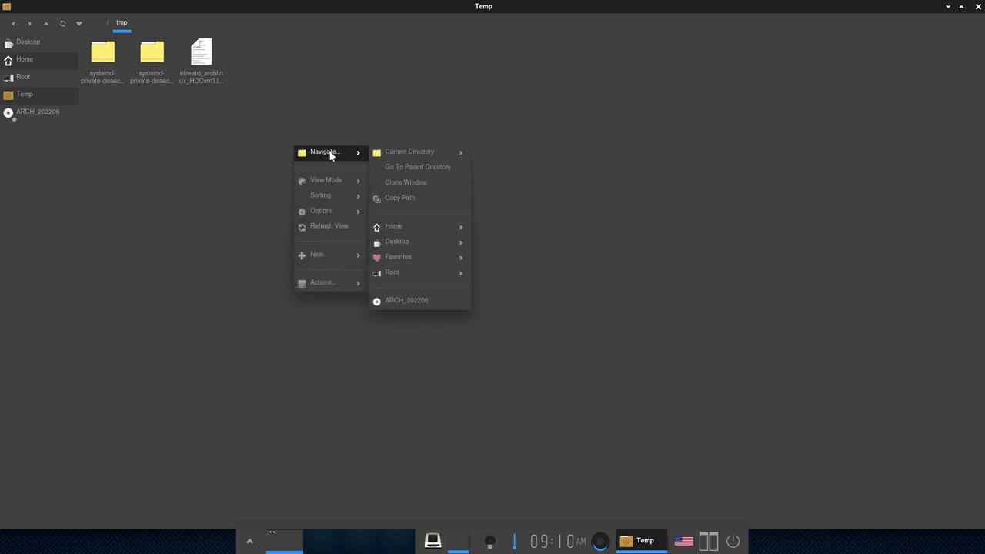
mouse_move(338, 255)
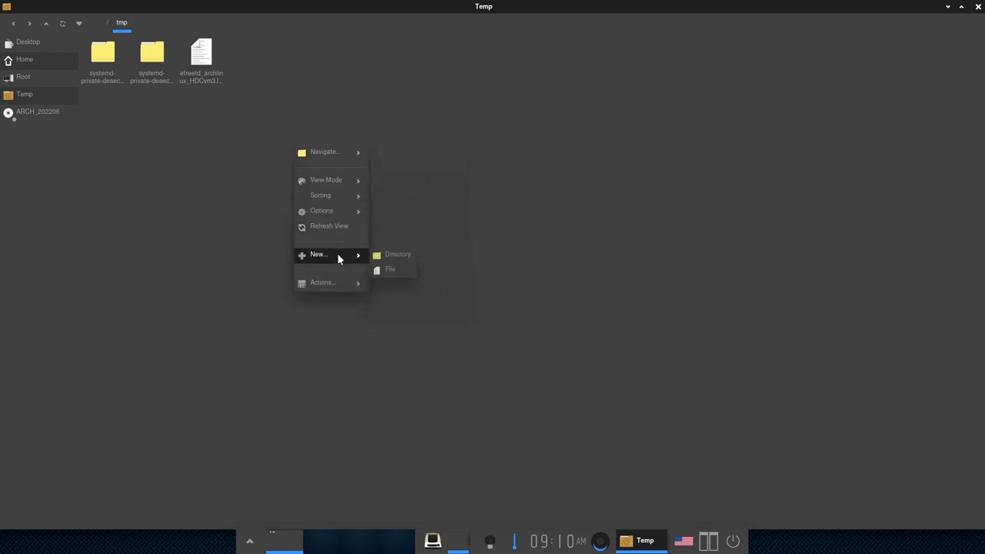
left_click(391, 255)
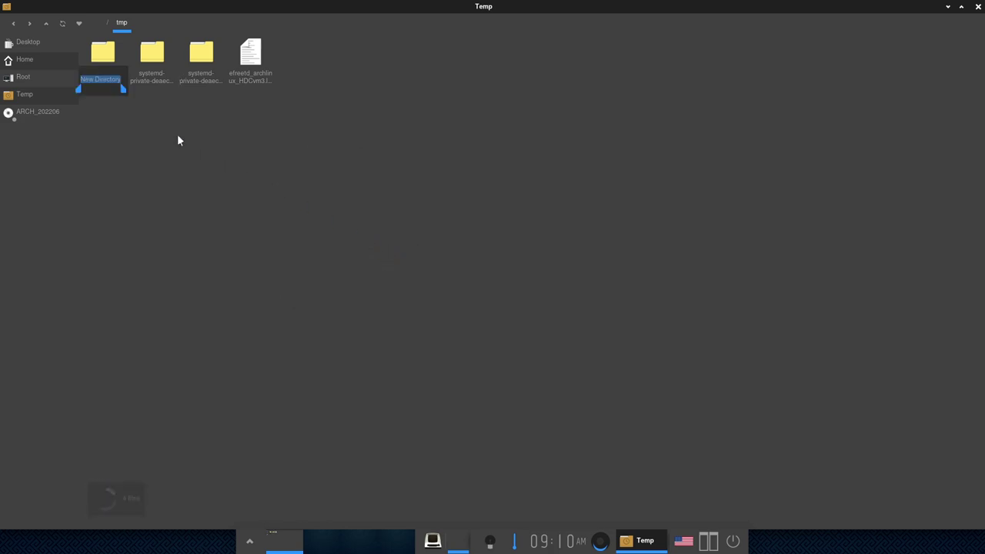
left_click_drag(124, 88, 113, 91)
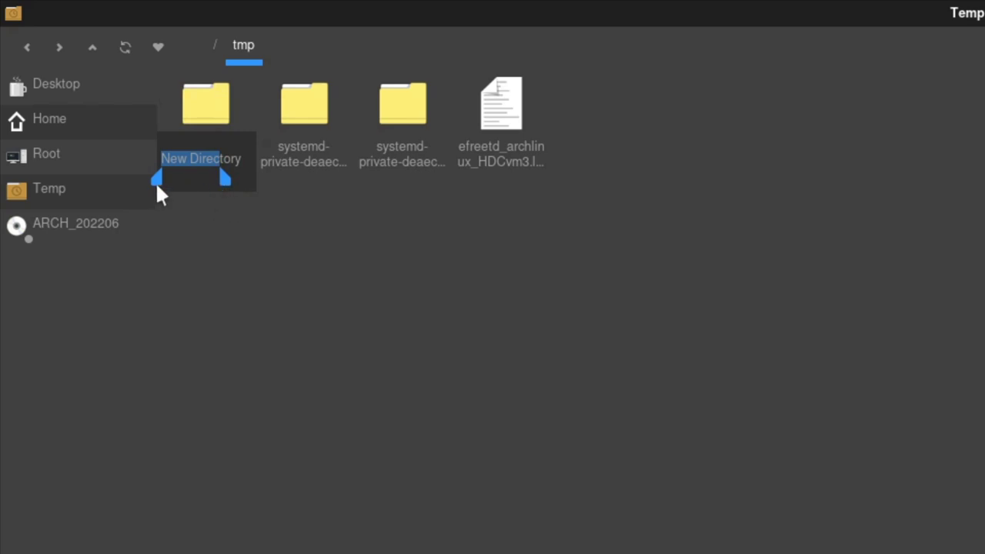
left_click_drag(155, 182, 188, 182)
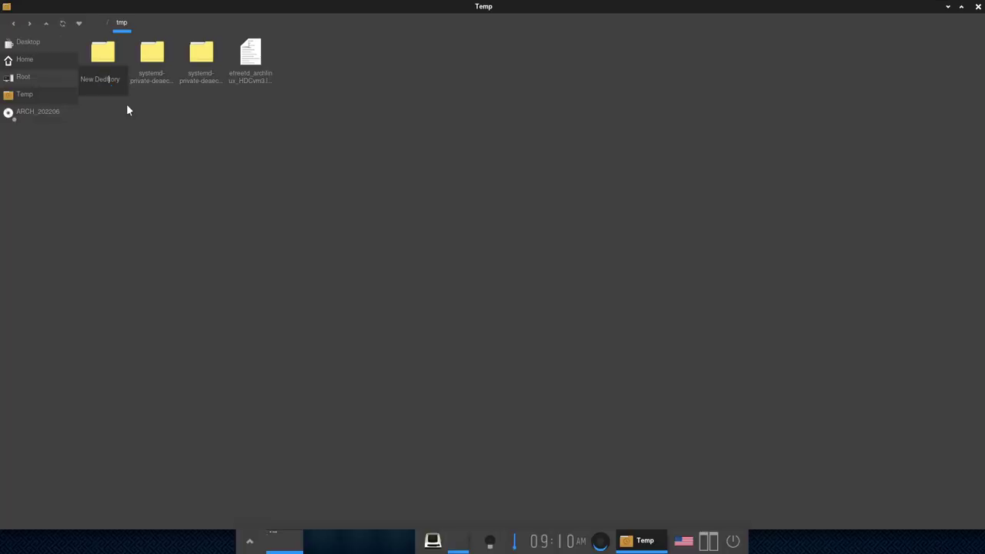
left_click(128, 110)
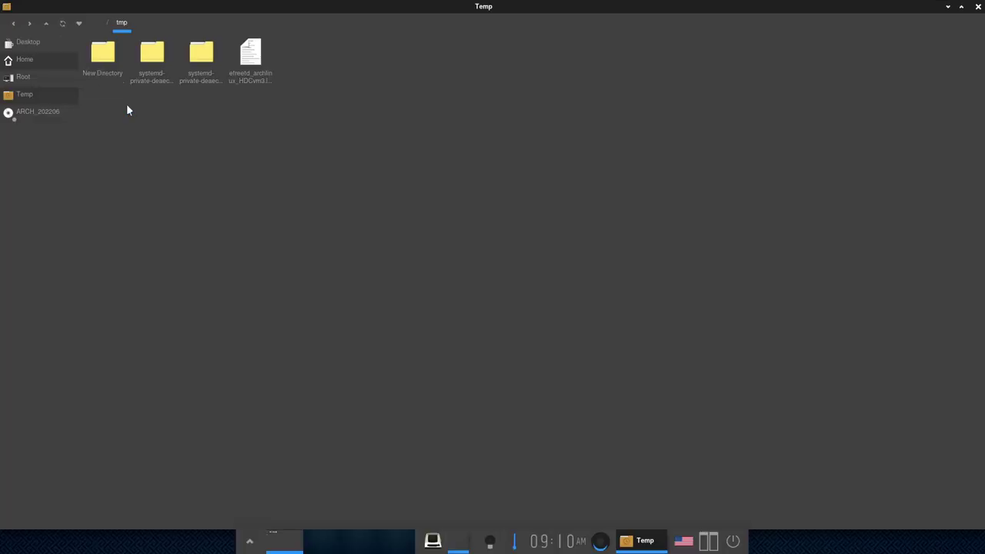
left_click(248, 548)
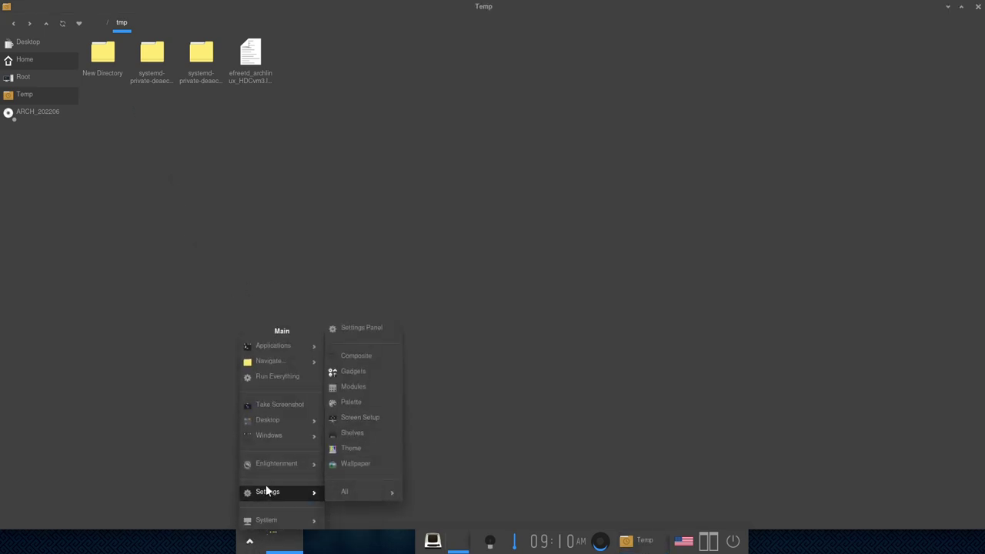
Launch Terminology from System applications, accept its default text scale, and run 'ping ubuntu.com'.
mouse_move(293, 360)
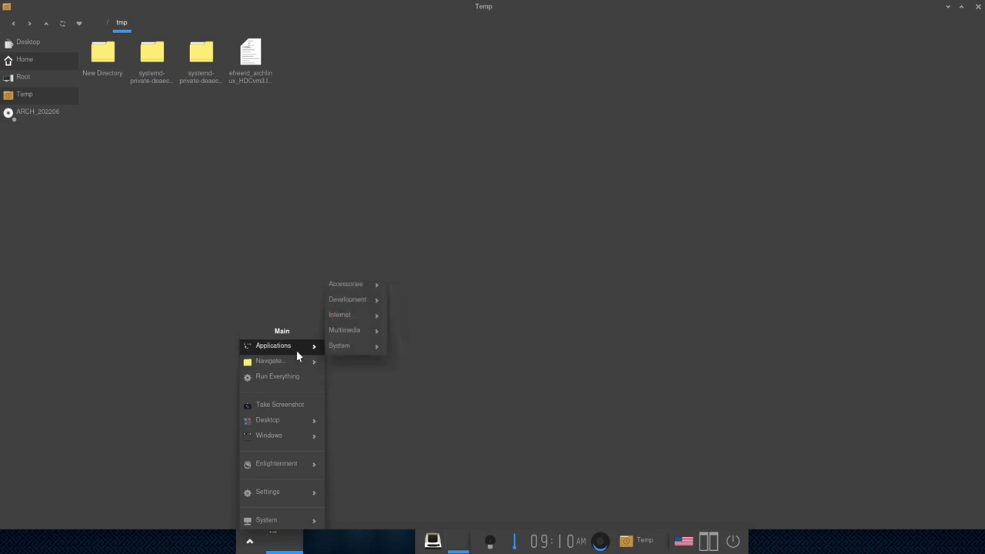
mouse_move(352, 348)
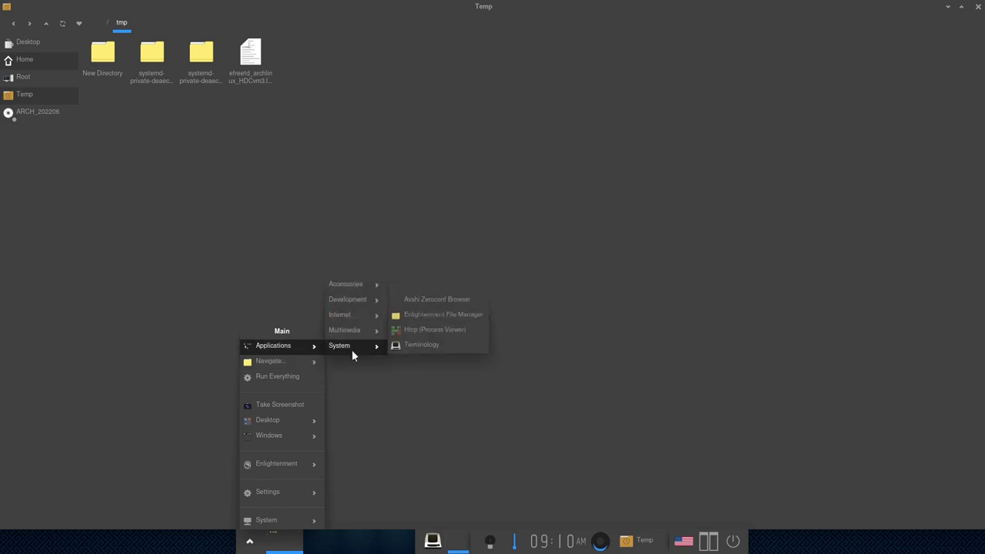
left_click(422, 346)
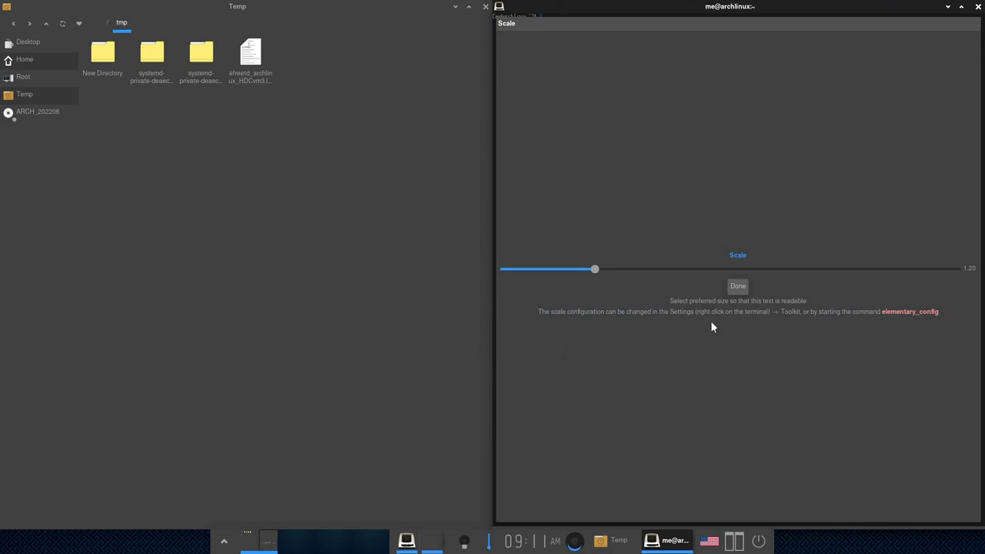
left_click(739, 285)
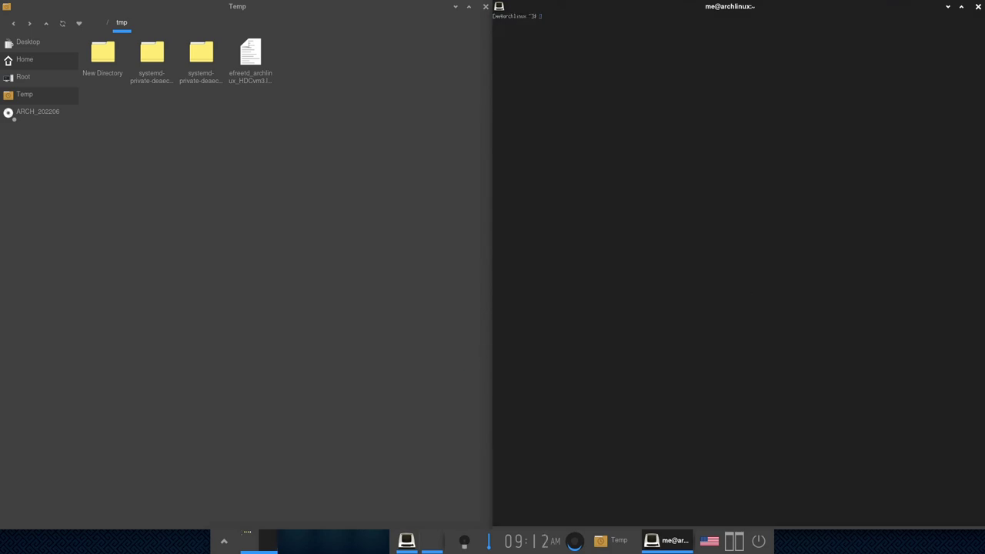
type("ping ubuntu.com")
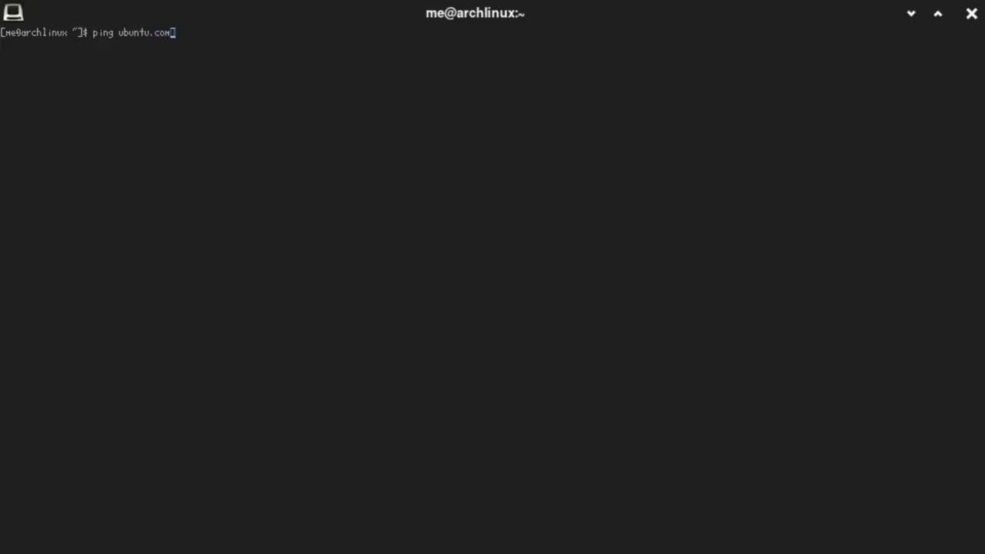
key("Return")
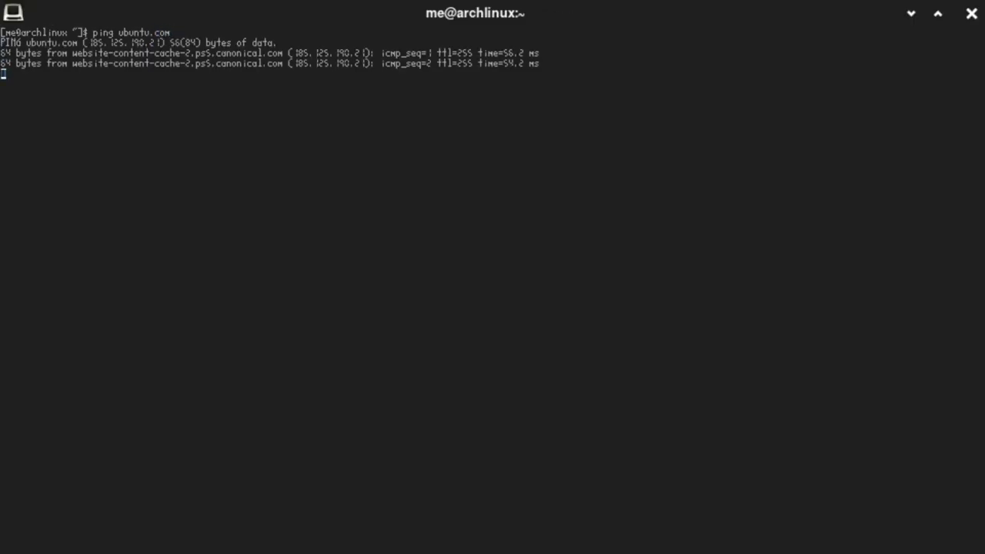